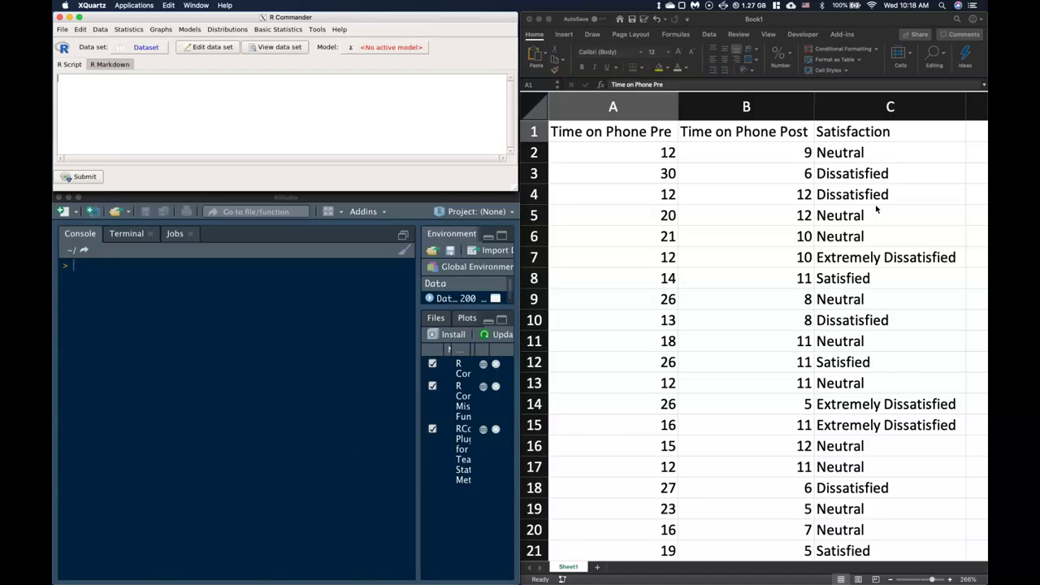
Copy the Excel phone-time table A1:C201, headers included, to the clipboard.
drag(608, 130, 856, 120)
key(super+shift+Down)
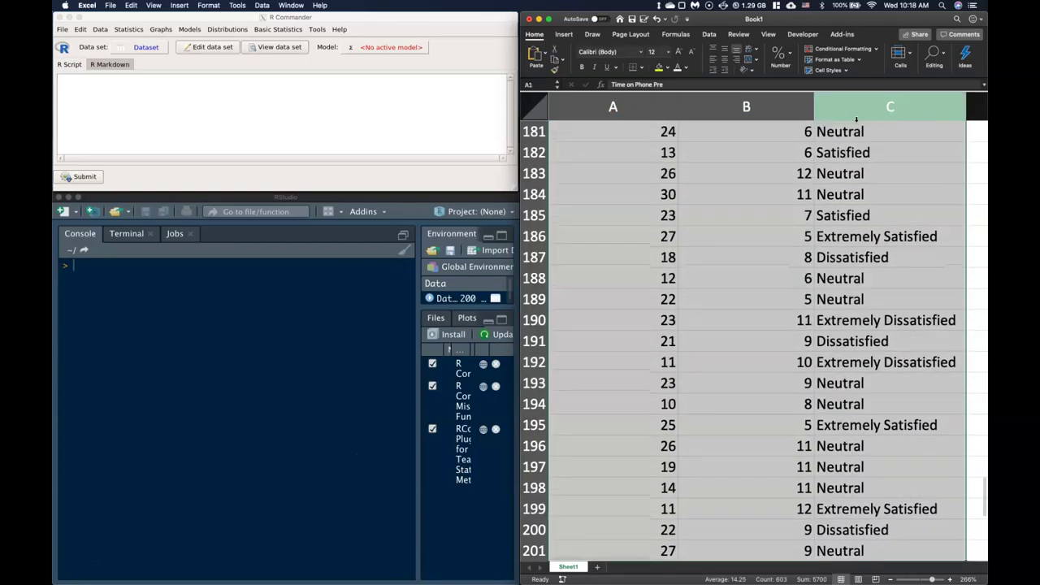
key(super+c)
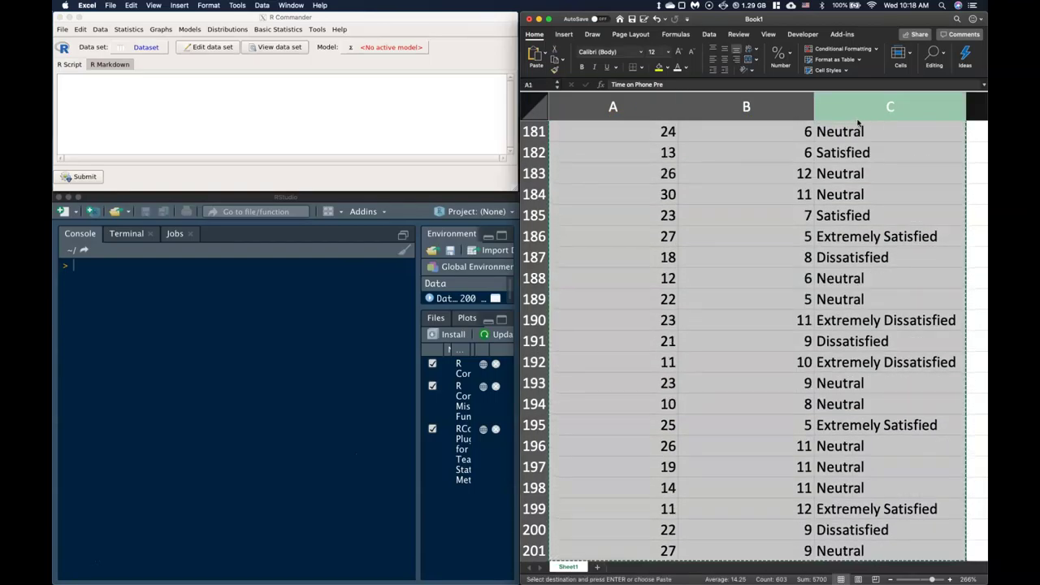
drag(984, 493, 982, 116)
Import the clipboard table as Dataset with tab separators, overwrite the existing Dataset, and view it.
click(156, 148)
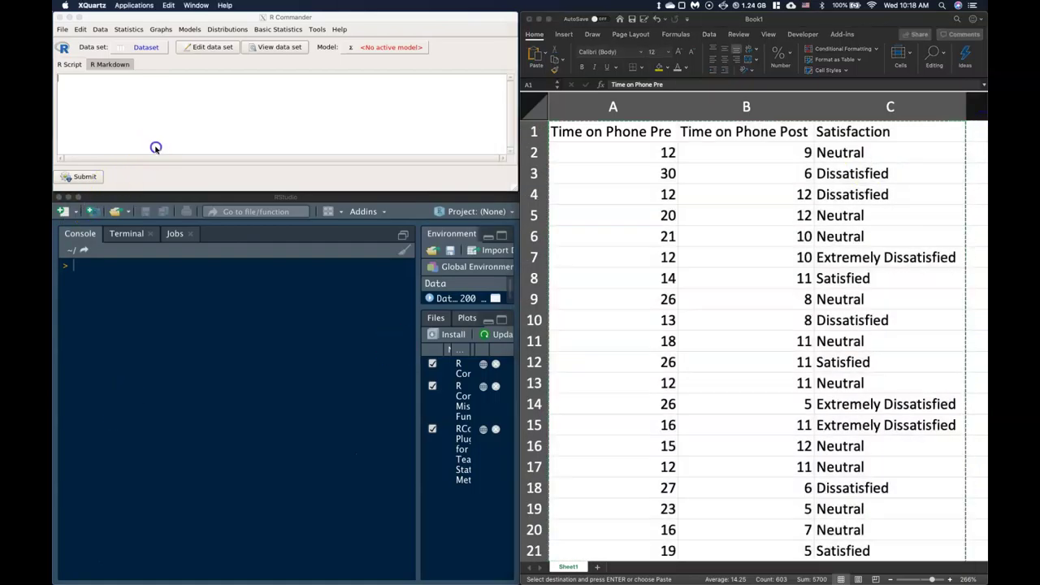
click(100, 29)
mouse_move(121, 78)
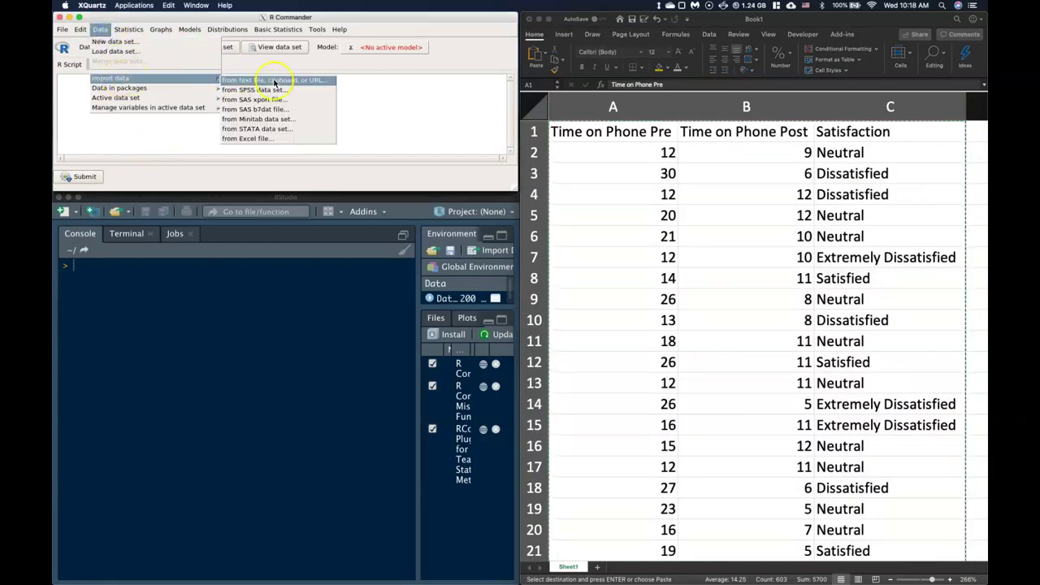
click(274, 81)
click(81, 110)
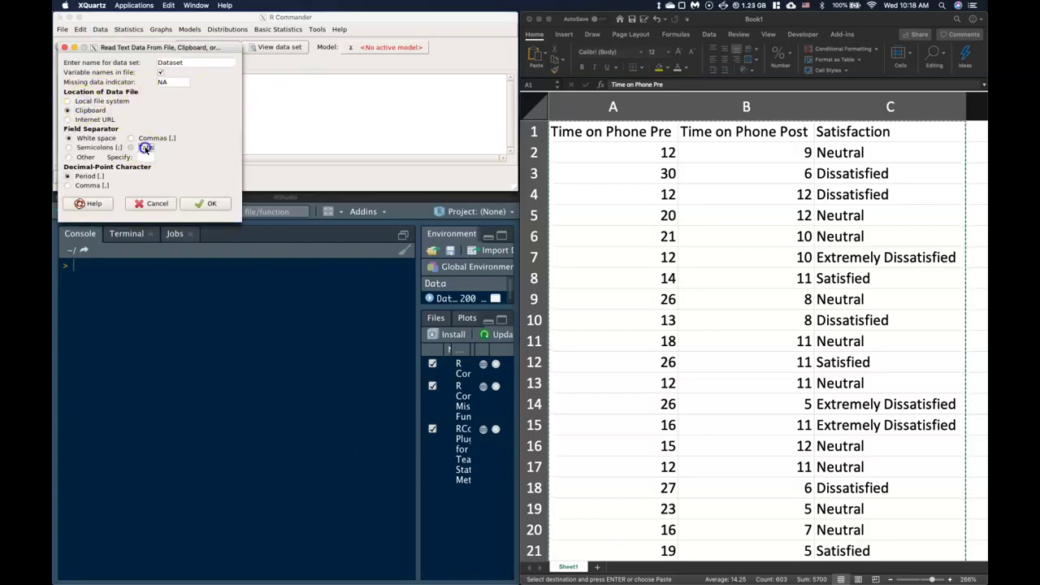
click(144, 148)
click(205, 202)
click(209, 304)
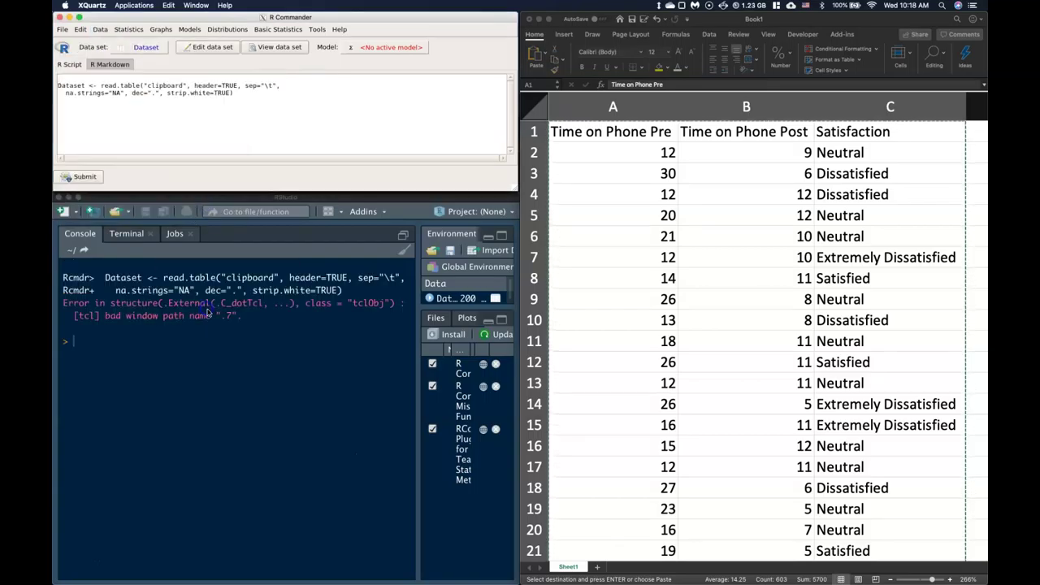
click(364, 111)
click(269, 46)
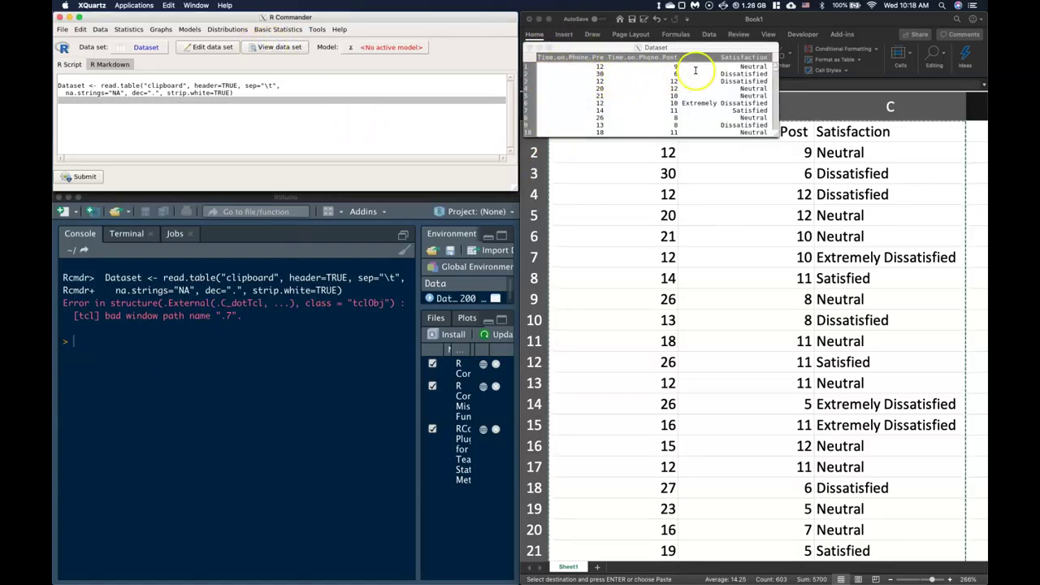
Close the Dataset viewer window.
click(530, 48)
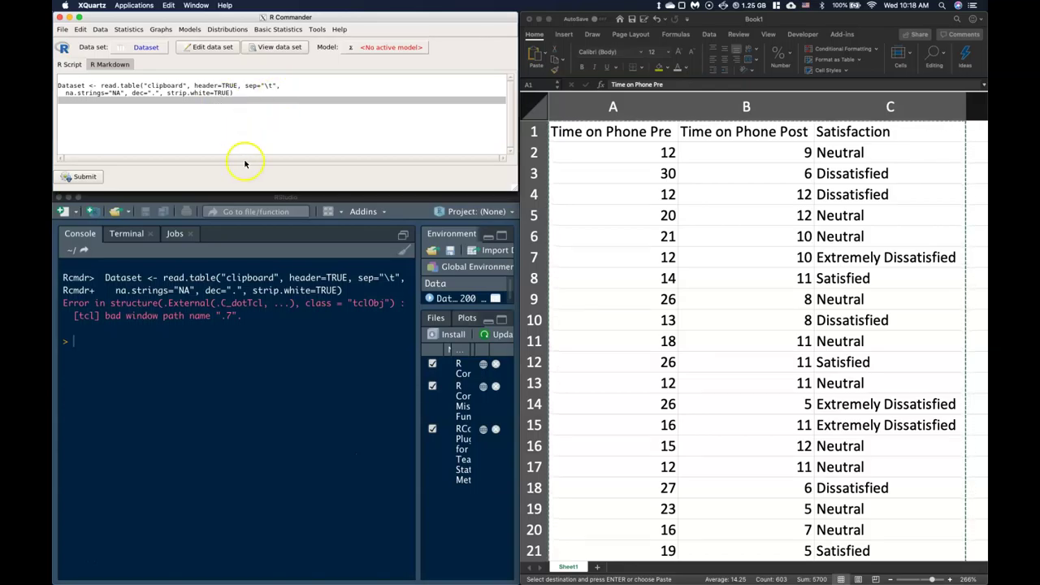
Open the Compute New Variable dialog from the data management menu.
click(274, 138)
click(265, 30)
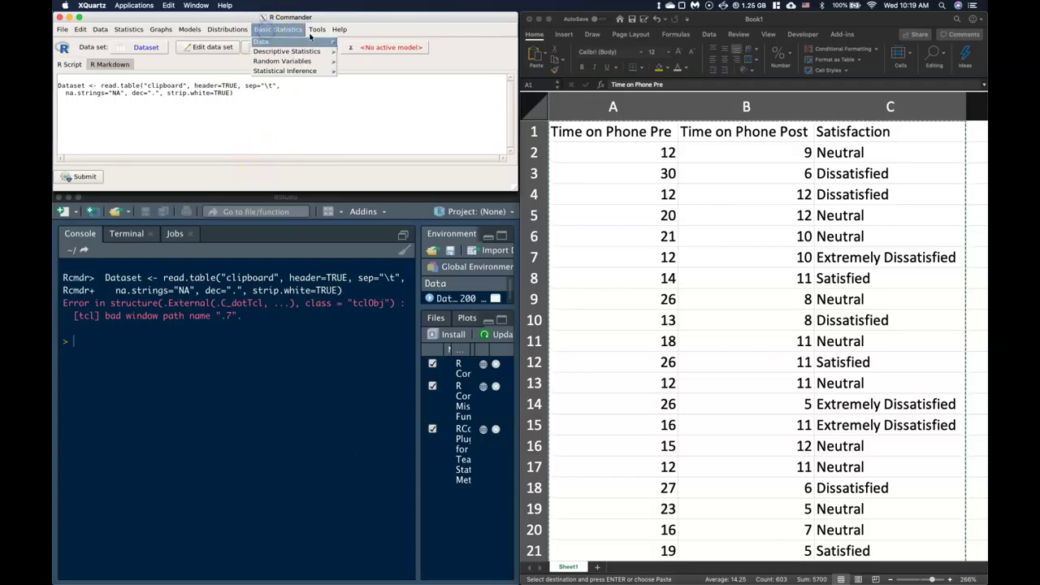
click(279, 51)
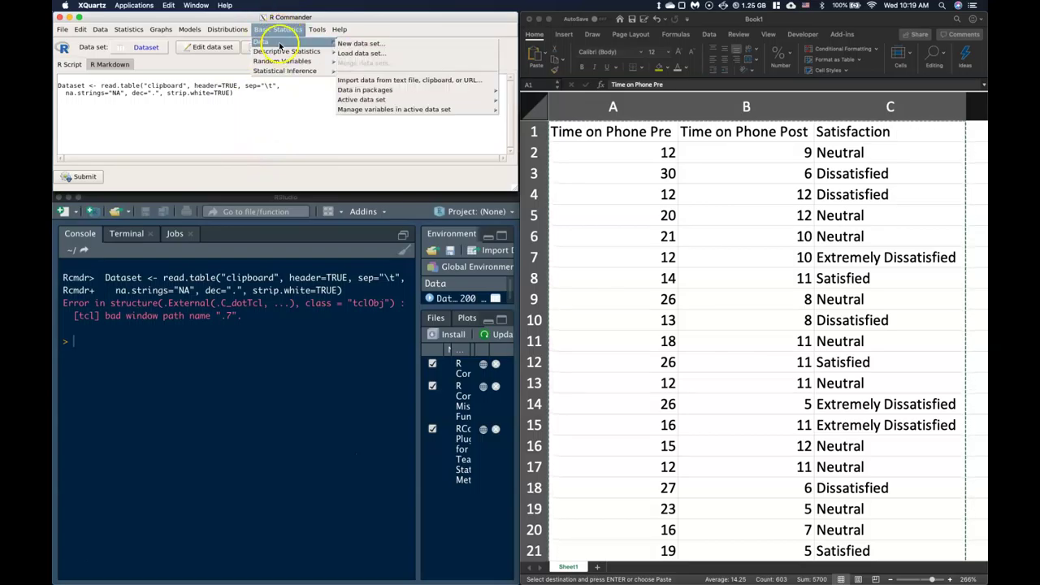
mouse_move(329, 42)
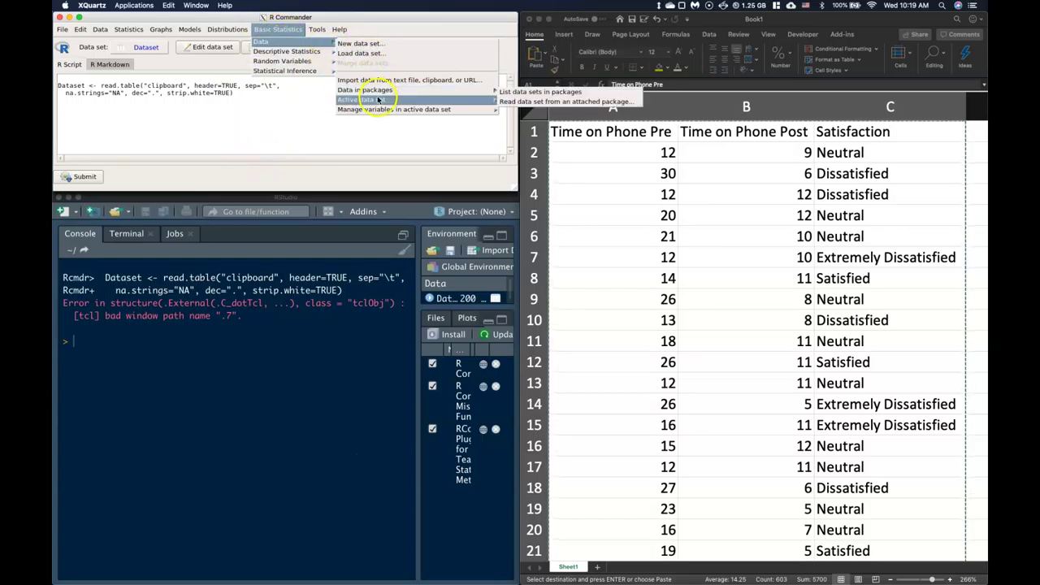
mouse_move(445, 110)
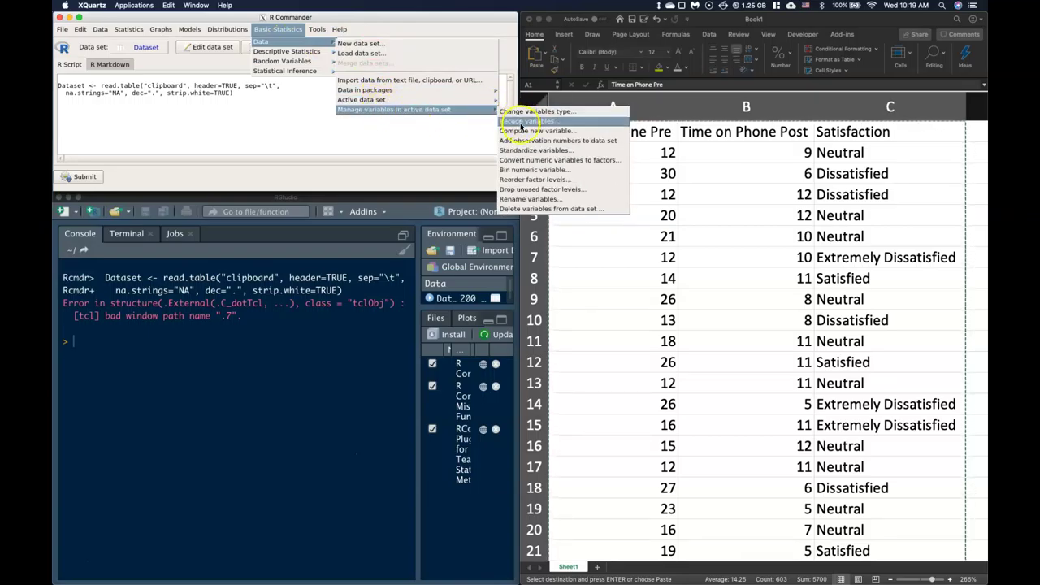
click(577, 133)
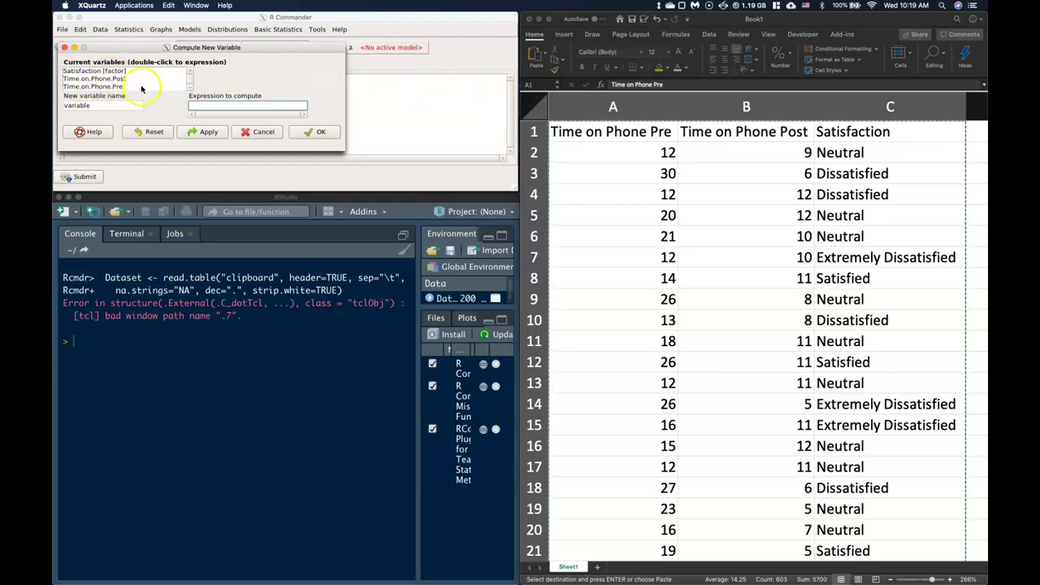
Try computing Post-Pre as Time.on.Phone.Post-Time.on.Phone.Pre, which R rejects as an invalid name.
drag(91, 105, 58, 105)
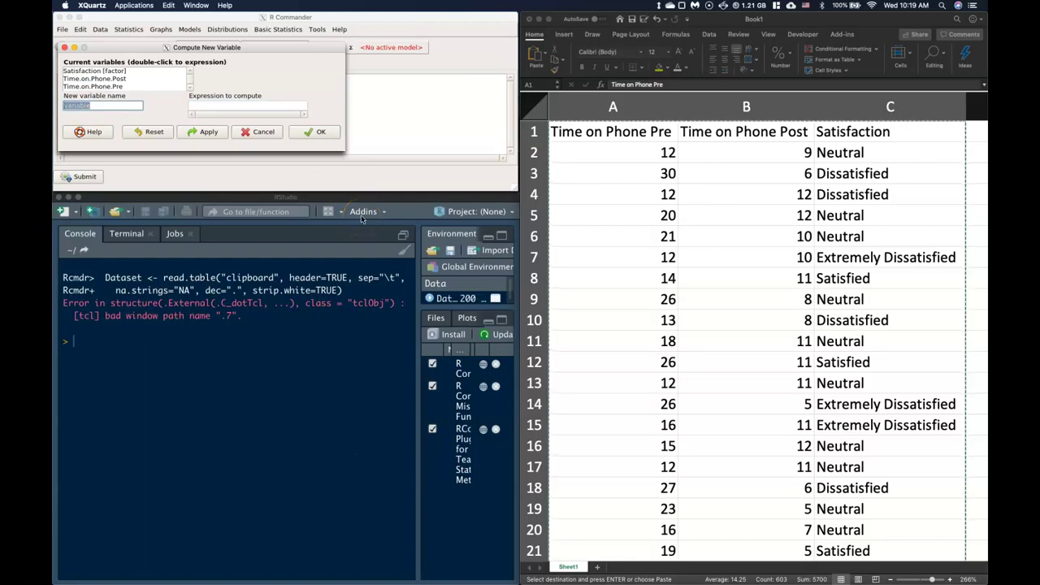
text(Post-Pre)
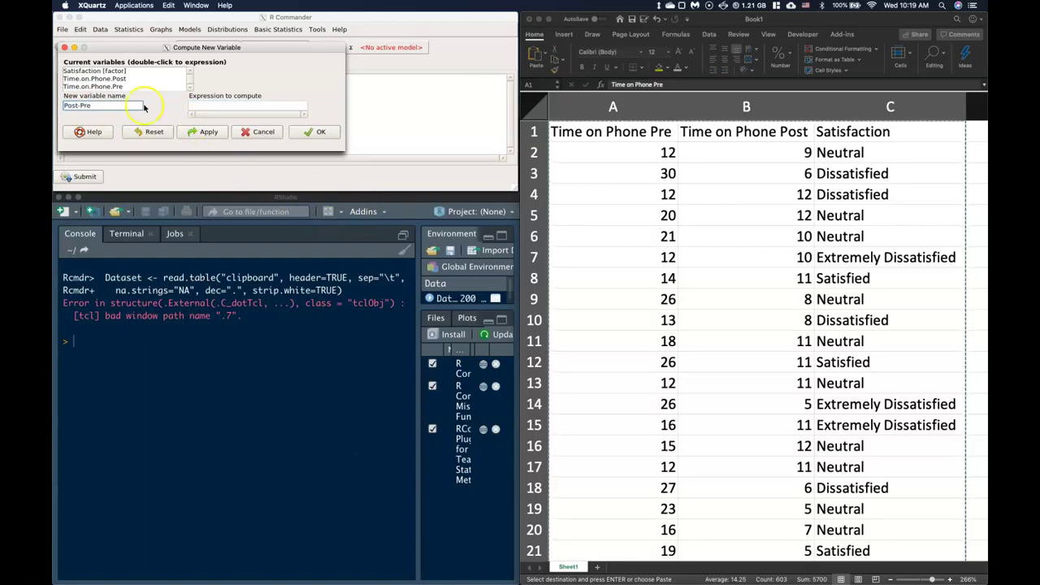
click(202, 105)
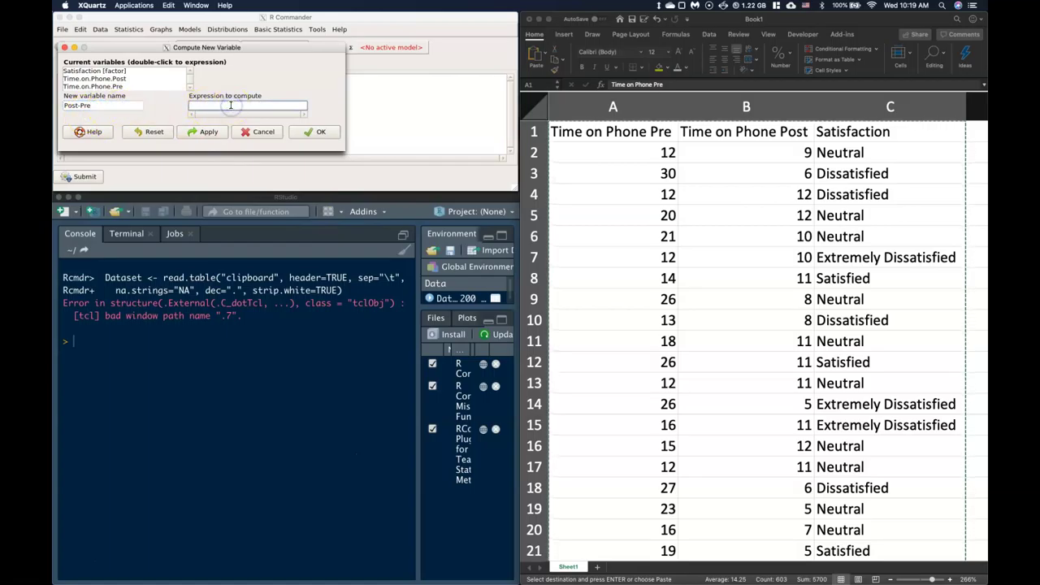
double_click(124, 79)
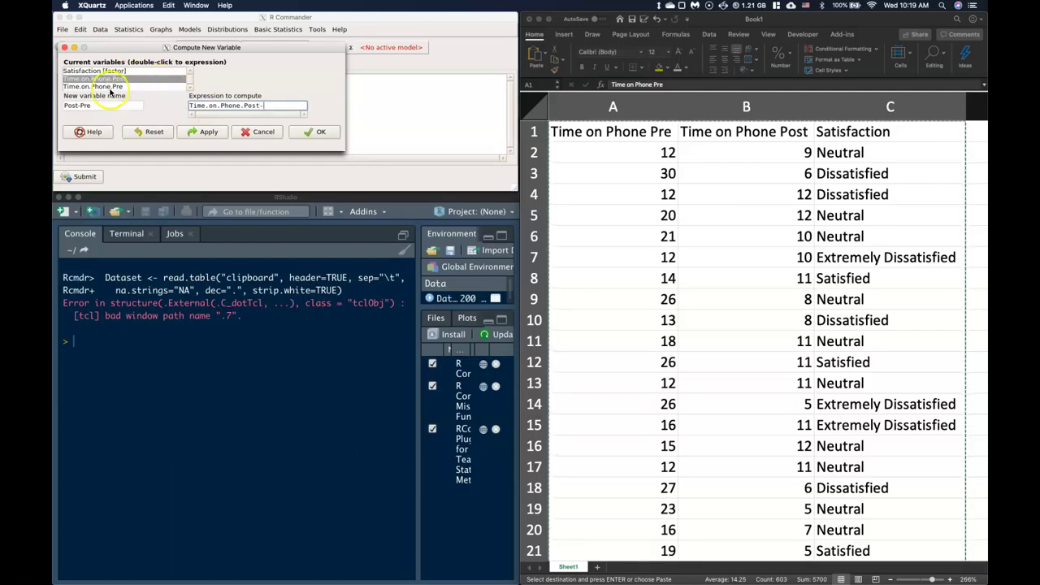
click(110, 87)
double_click(110, 87)
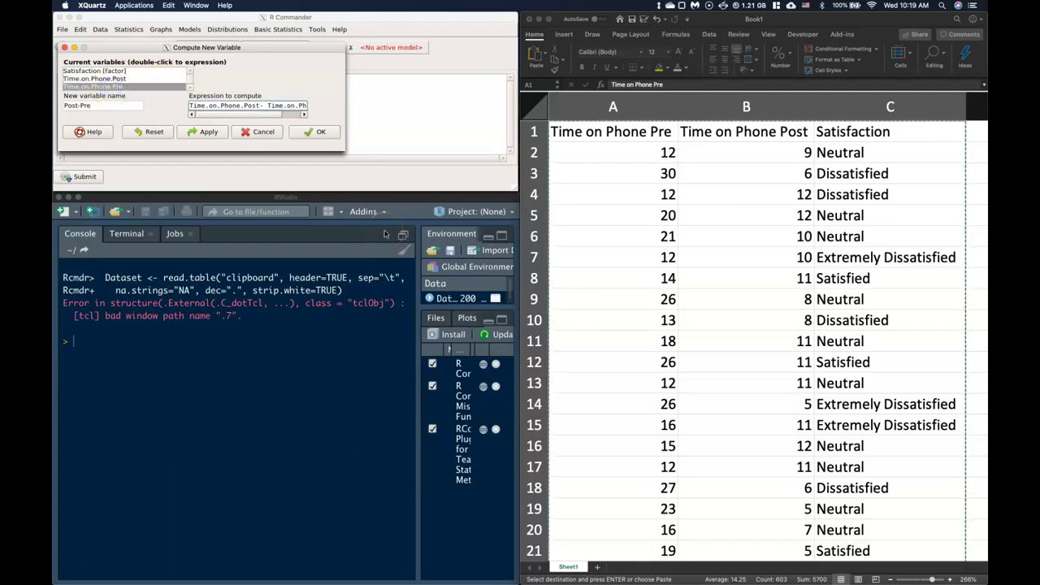
click(305, 134)
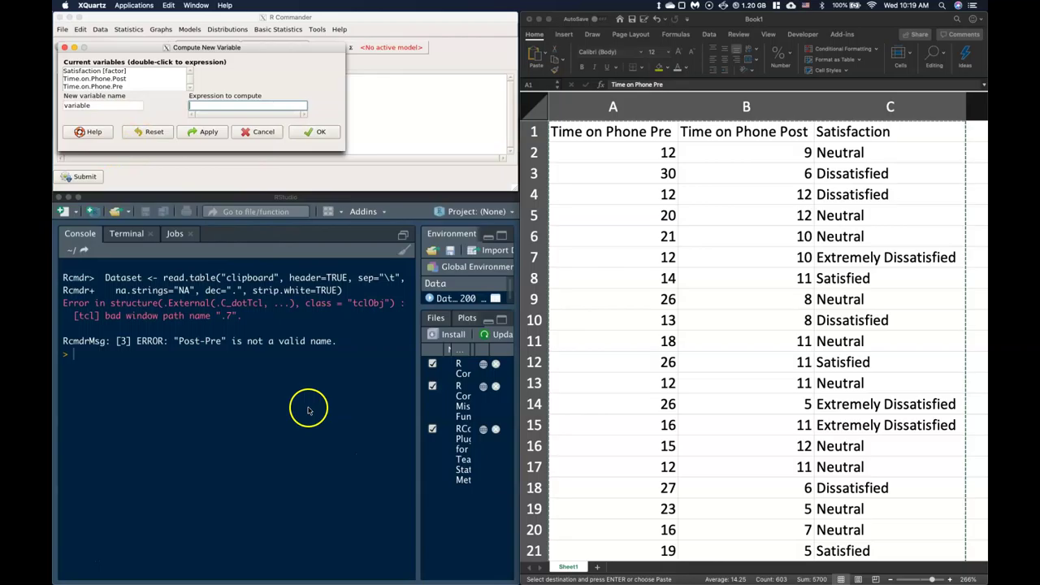
Compute Post_Pre with the expression Time.on.Phone.Post-Time.on.Phone.Pre.
double_click(62, 105)
text(D)
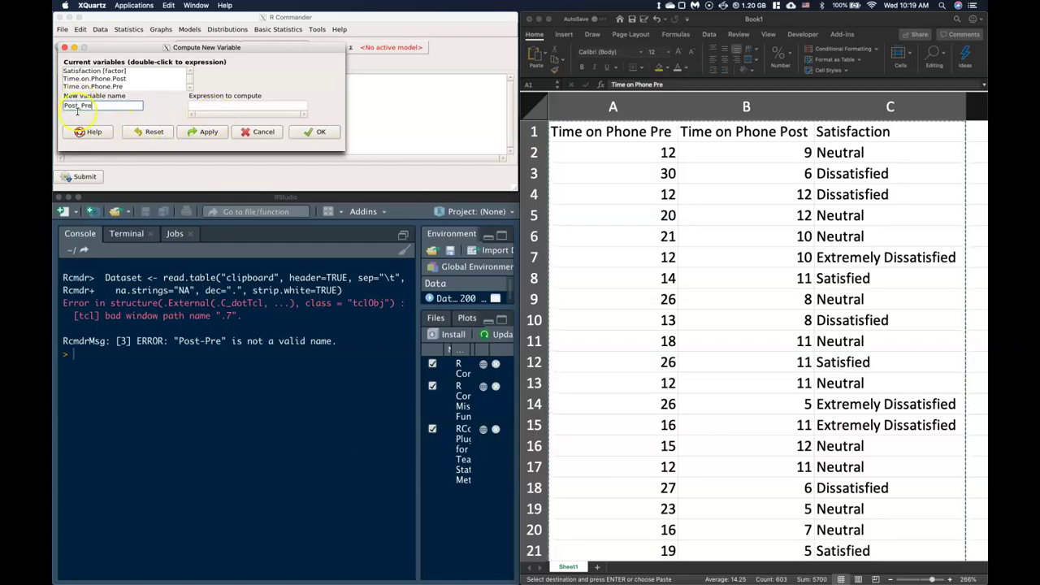
click(207, 104)
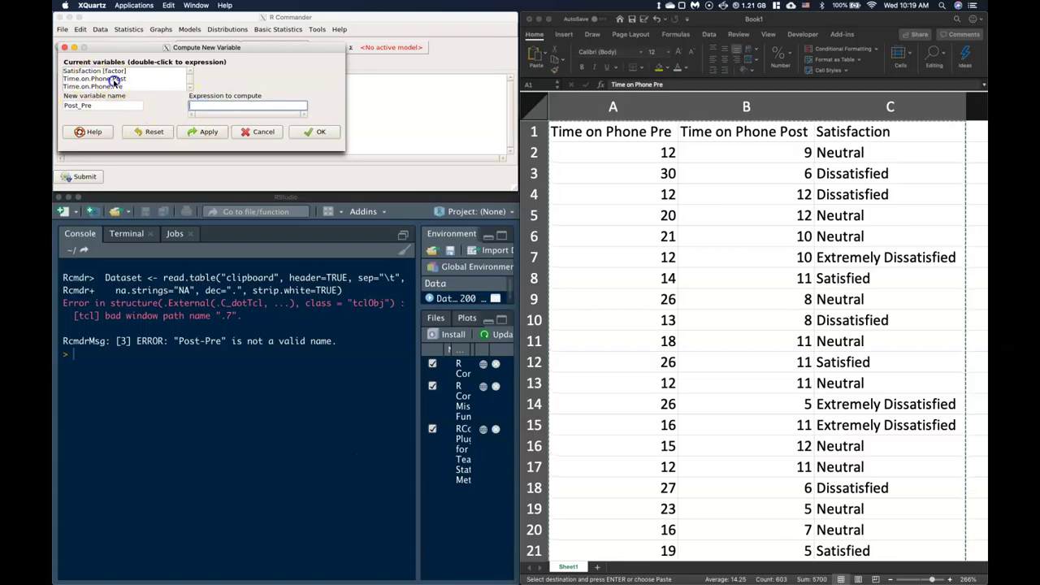
click(114, 79)
double_click(114, 81)
click(207, 96)
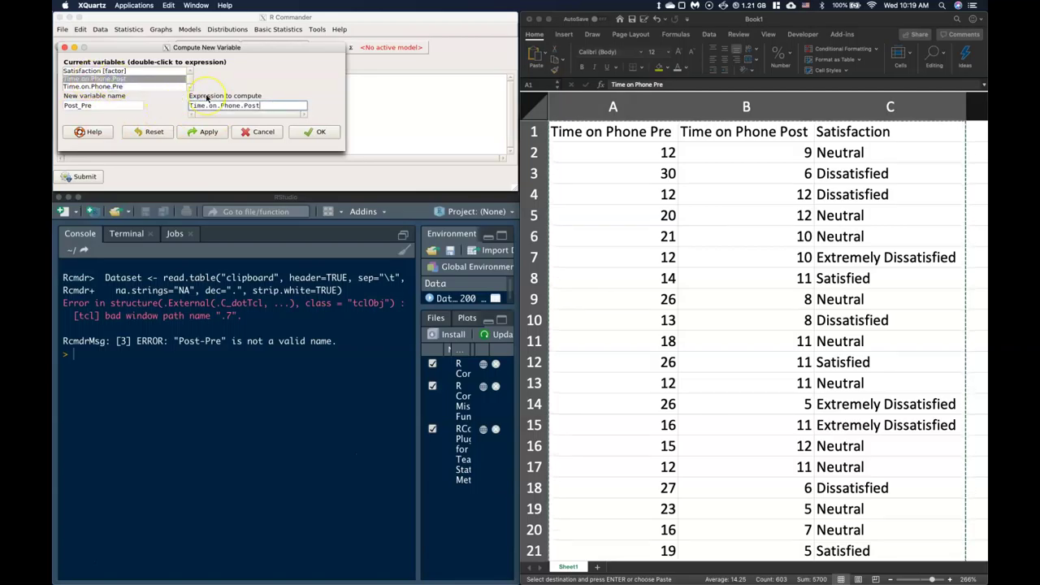
text(-)
double_click(93, 86)
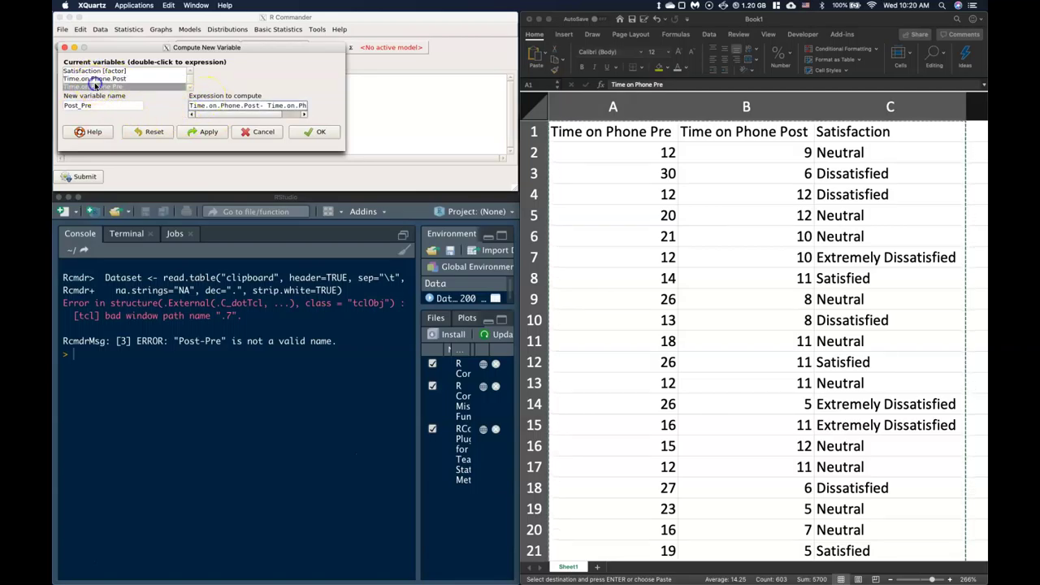
click(315, 132)
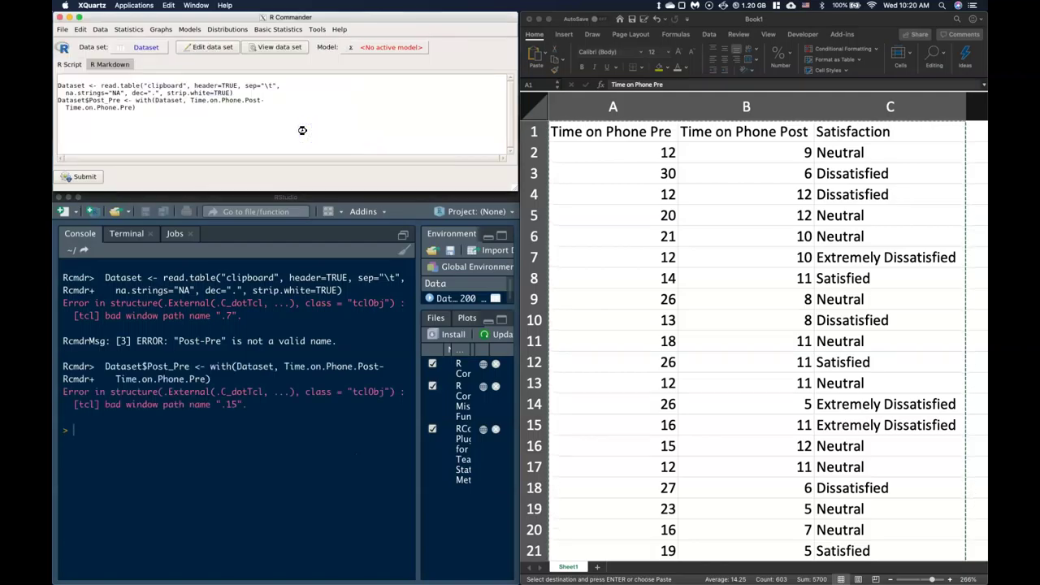
click(264, 50)
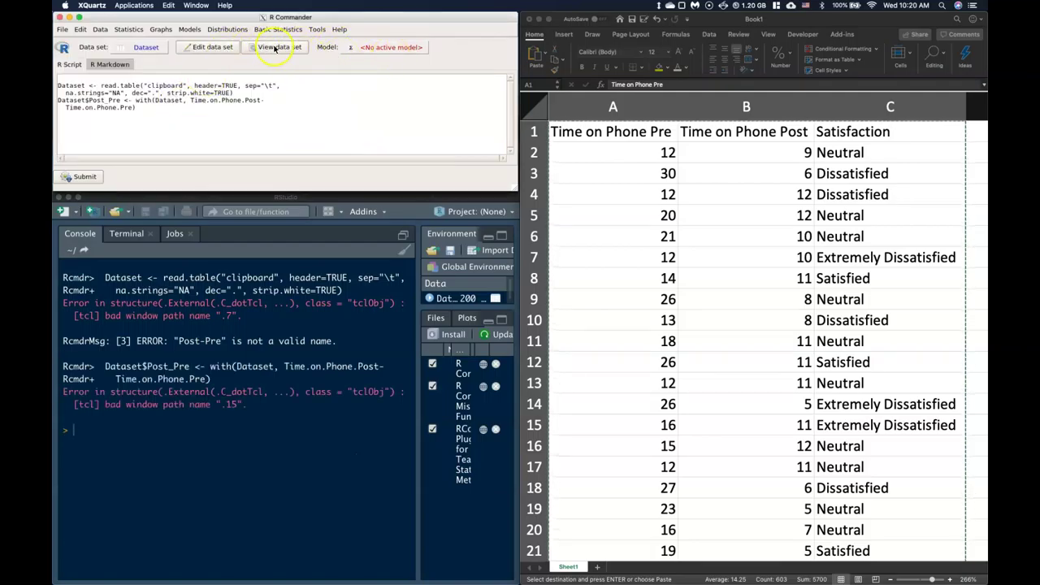
drag(697, 41, 208, 142)
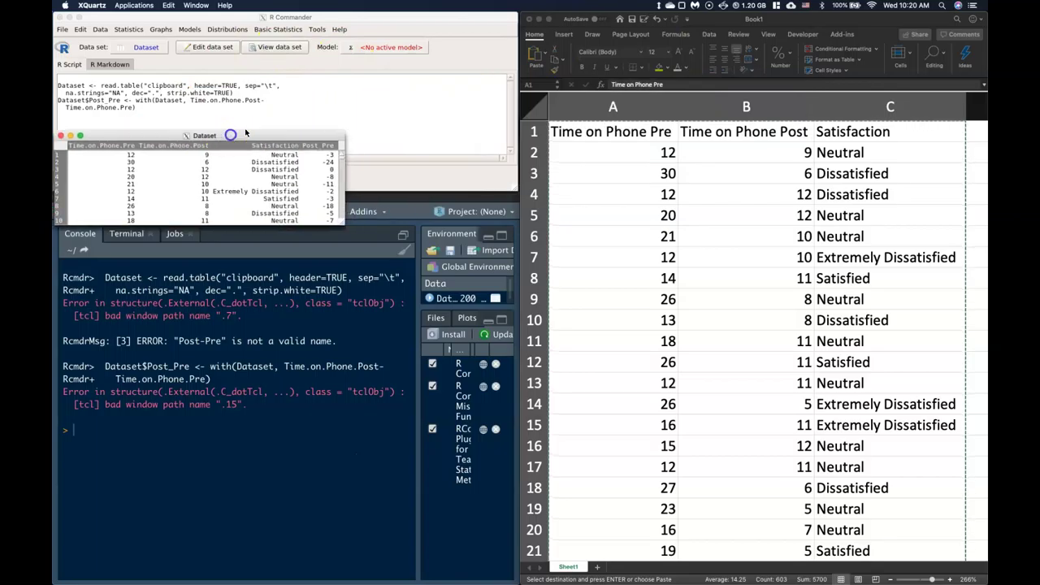
drag(346, 231, 346, 451)
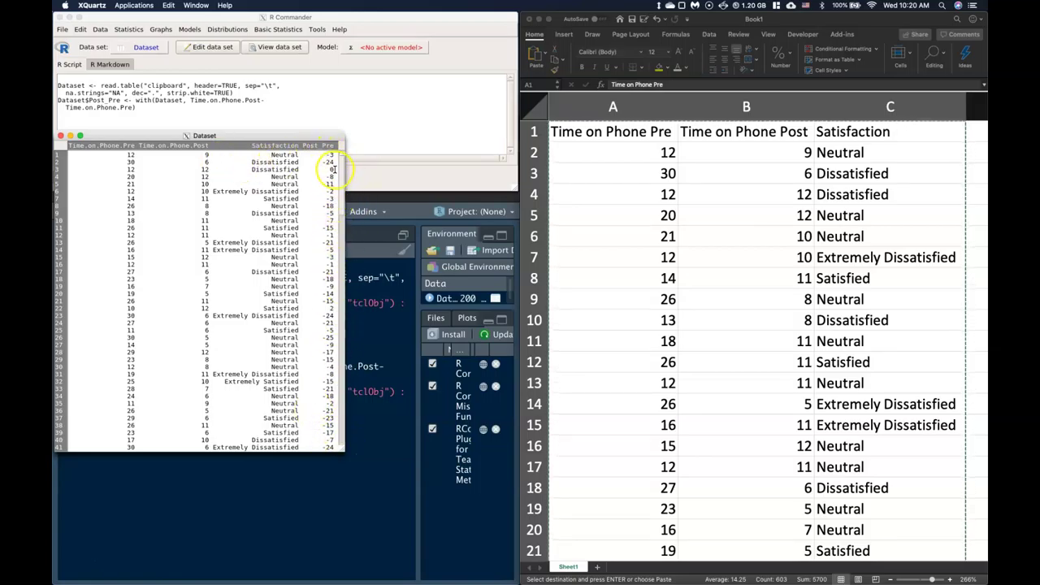
scroll(314, 268, down, 20)
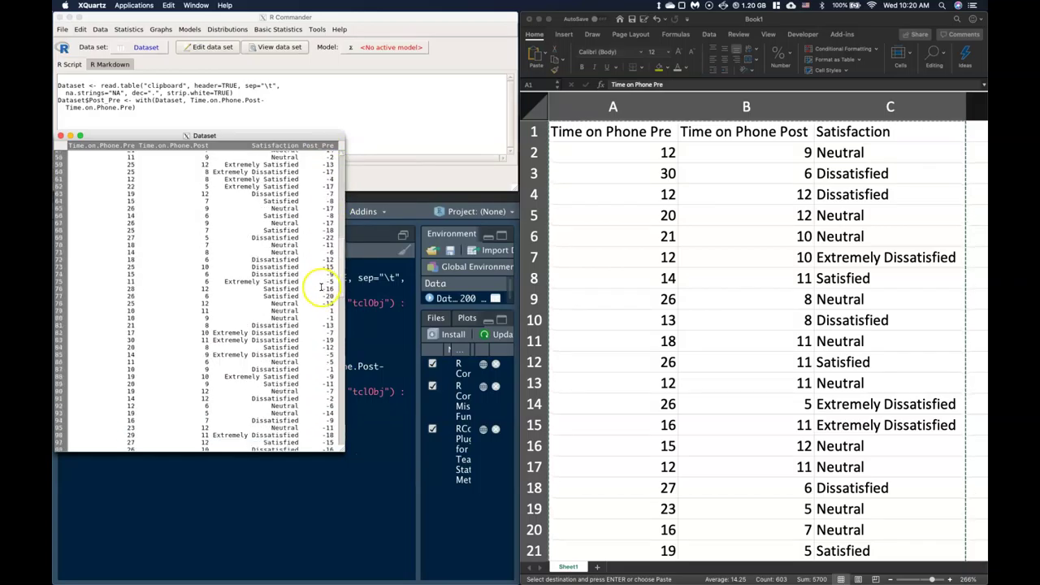
scroll(317, 395, down, 8)
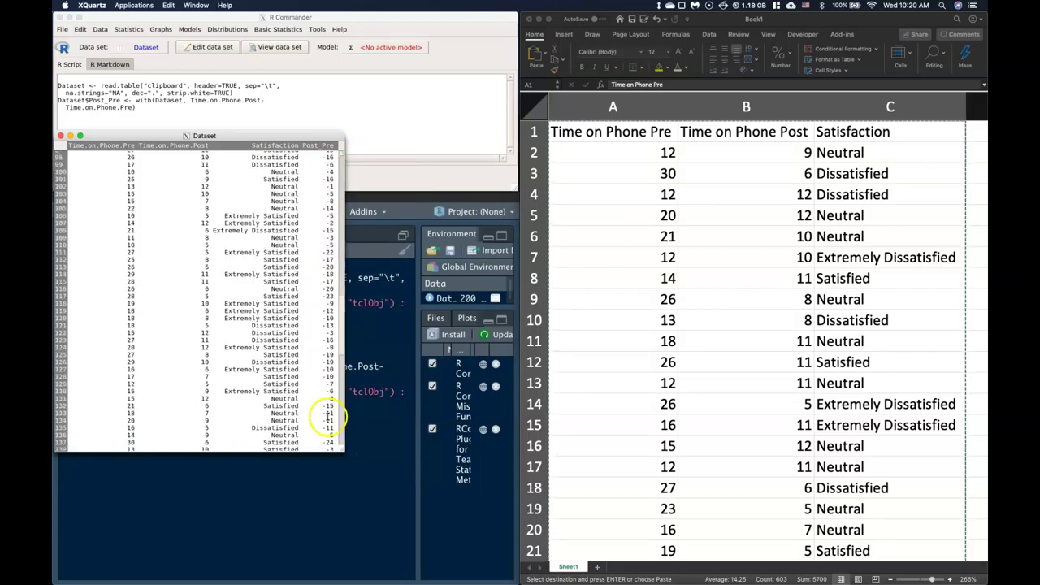
scroll(330, 418, down, 15)
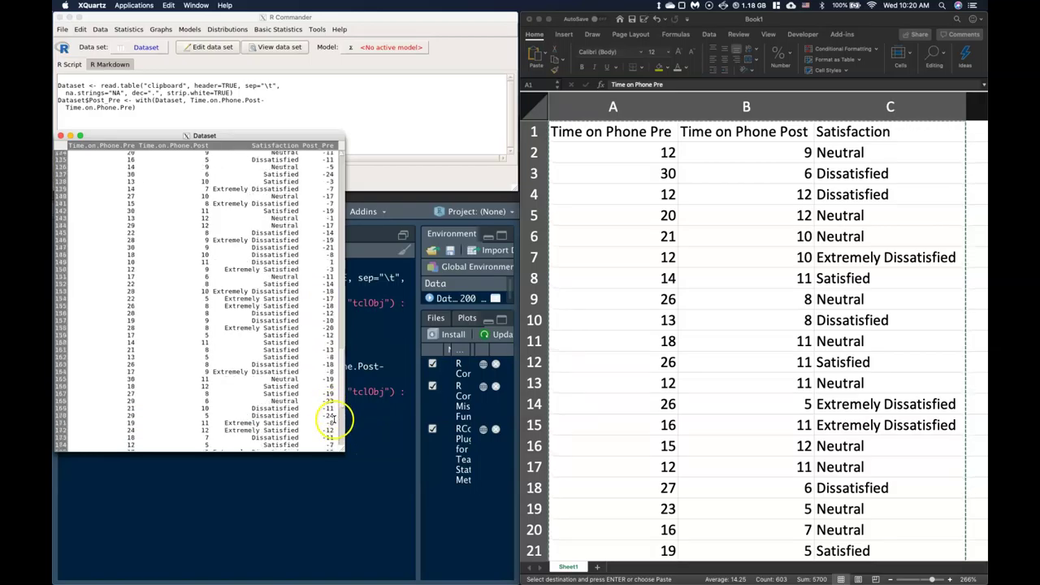
scroll(335, 380, down, 17)
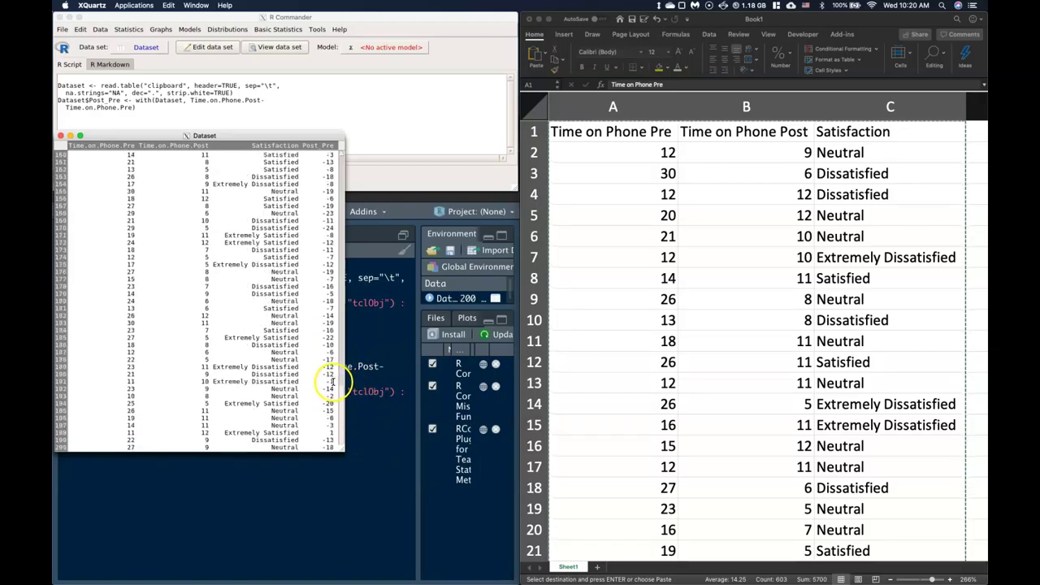
scroll(311, 423, up, 20)
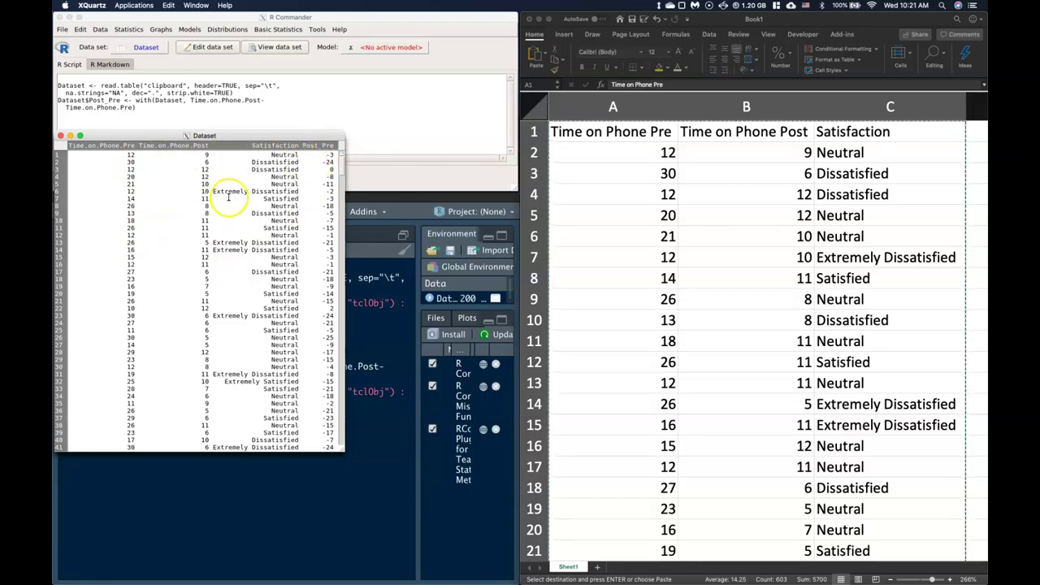
Open the Compute New Variable dialog under Data > Manage variables.
click(308, 81)
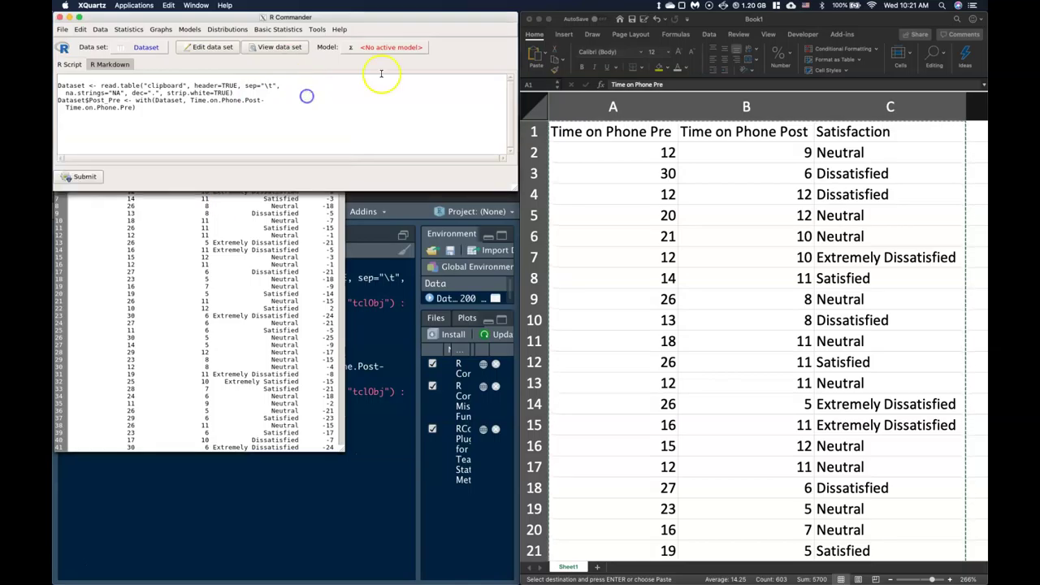
click(317, 29)
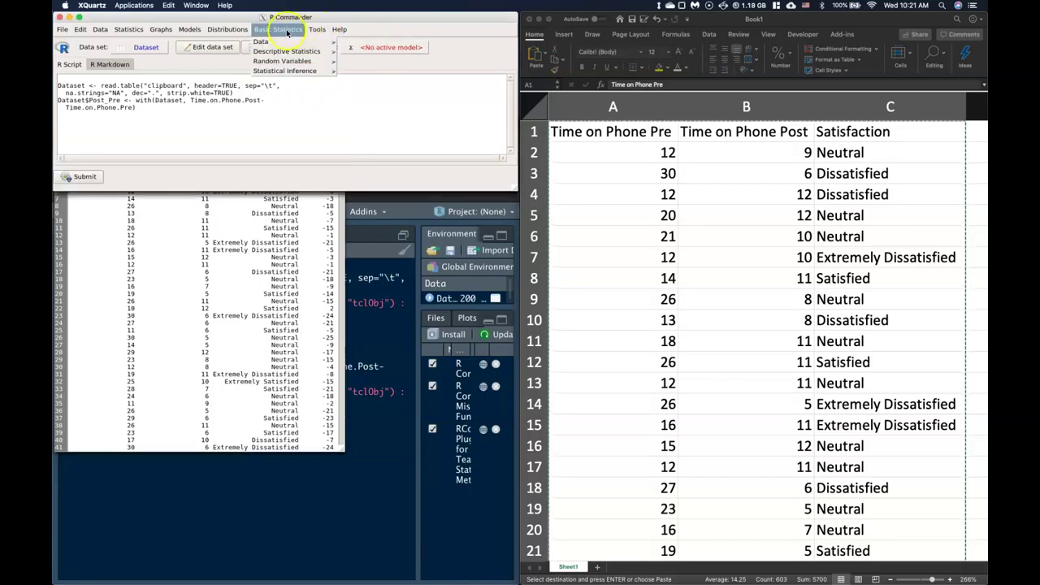
mouse_move(317, 41)
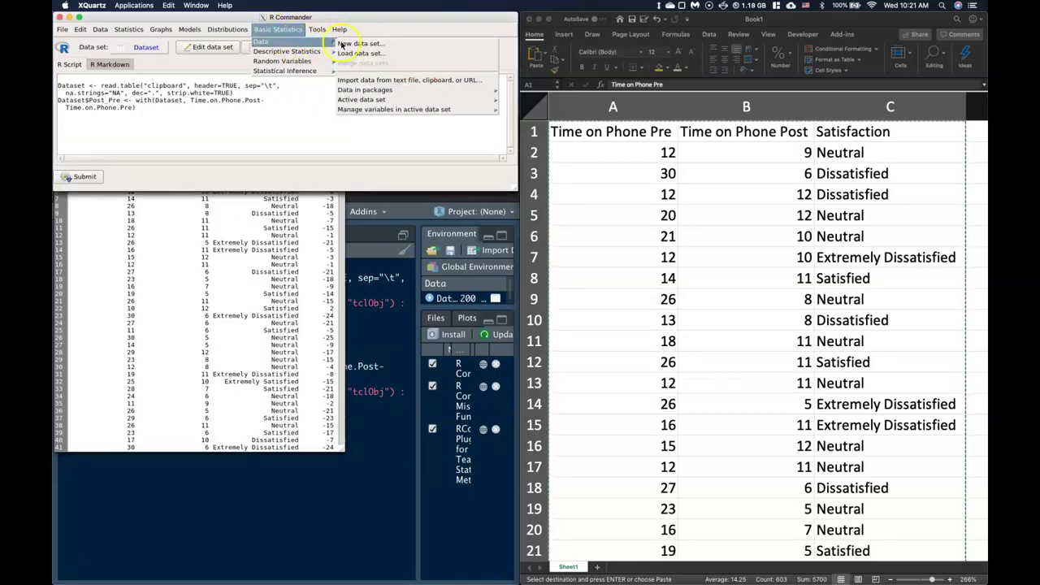
mouse_move(406, 111)
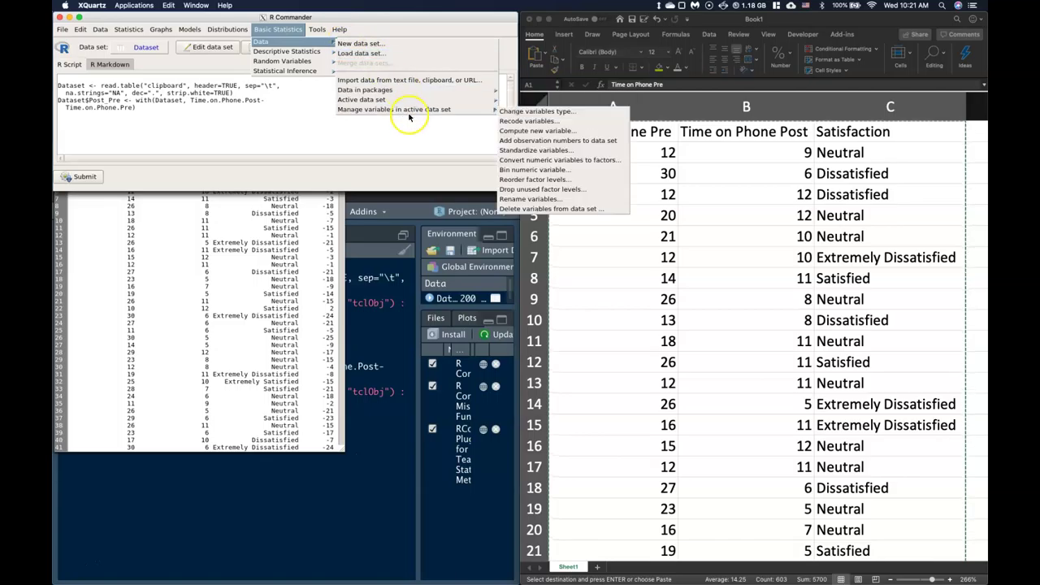
click(536, 131)
Compute Post2 as Time.on.Phone.Post*2, replacing the previous name and expression.
double_click(97, 113)
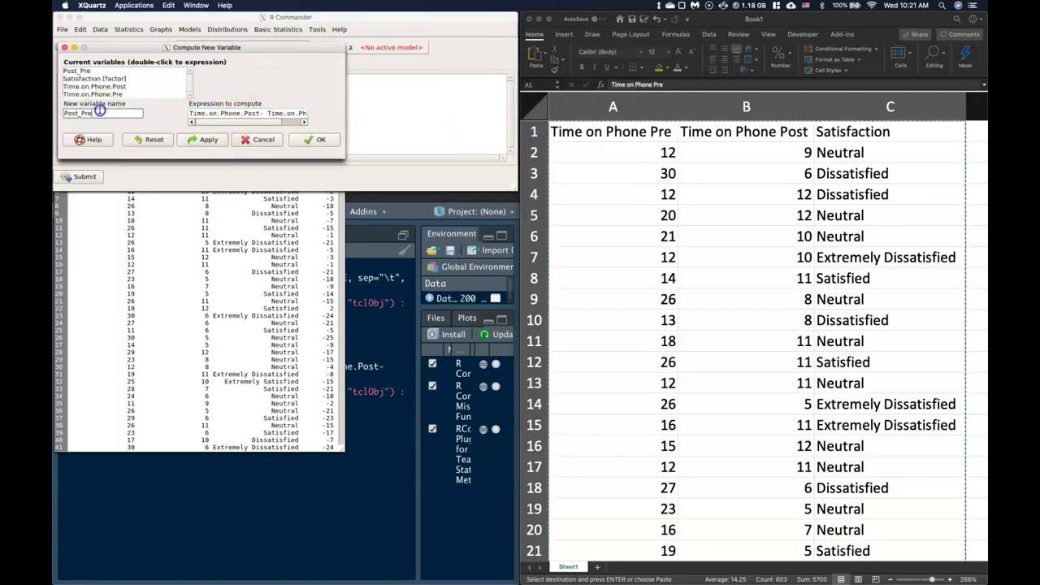
text(Post2)
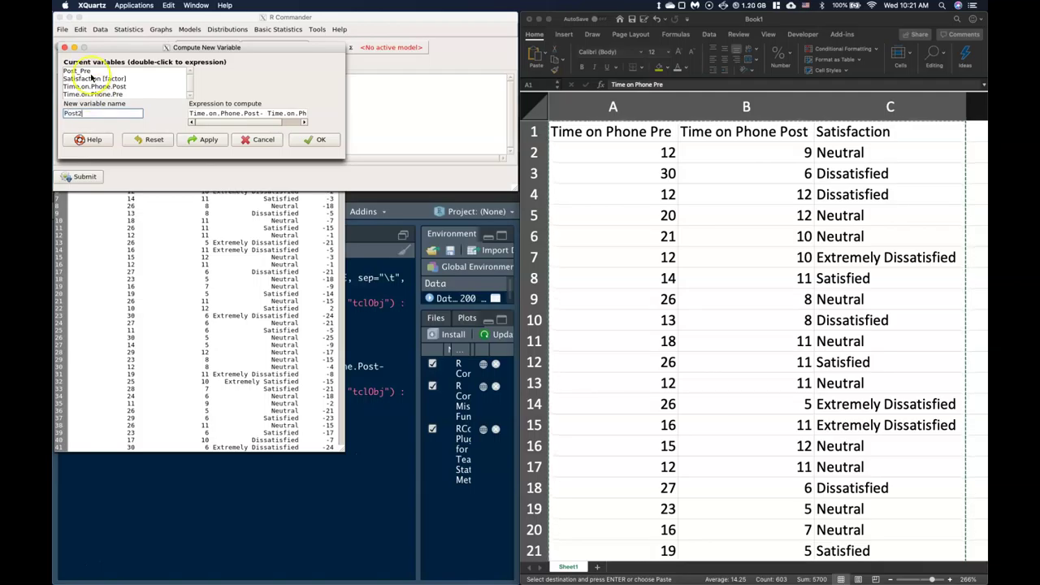
triple_click(232, 113)
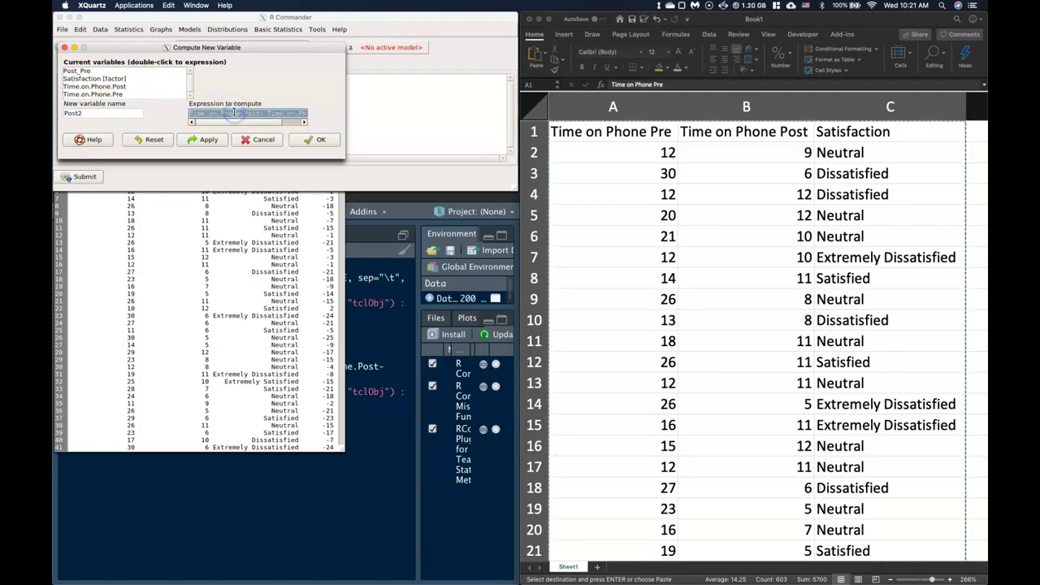
key(BackSpace)
click(234, 111)
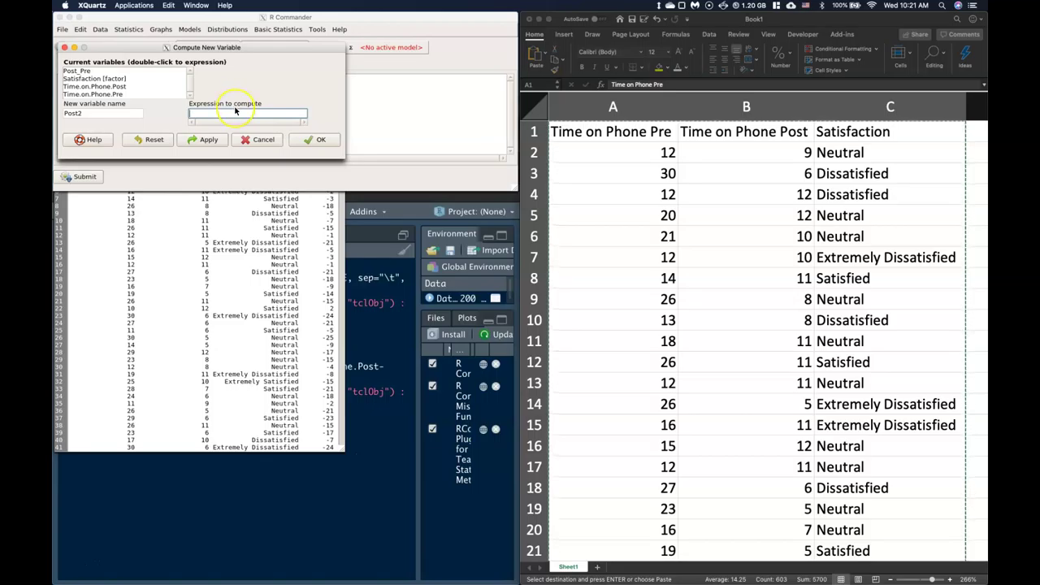
double_click(103, 86)
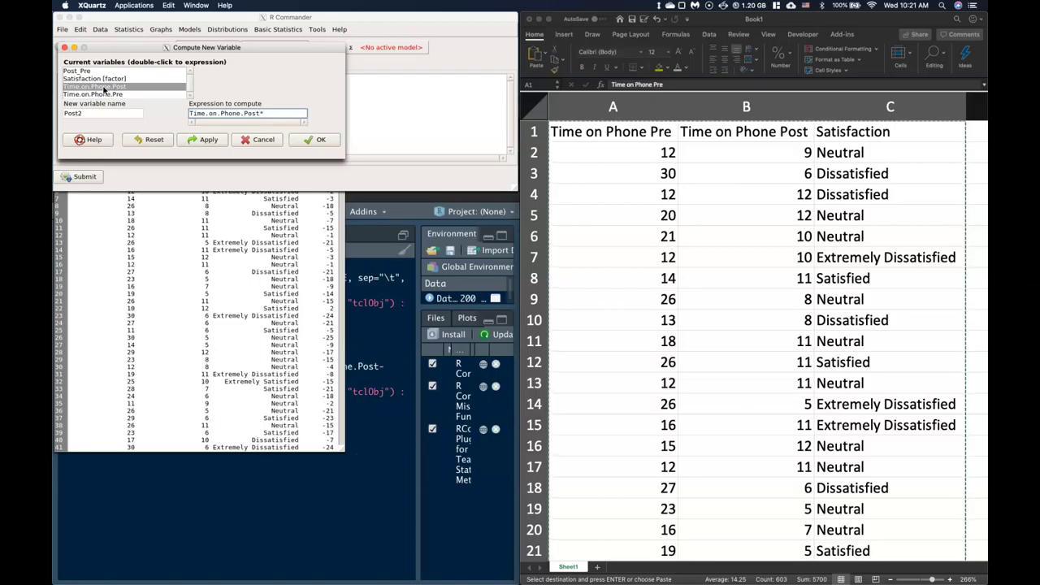
click(321, 140)
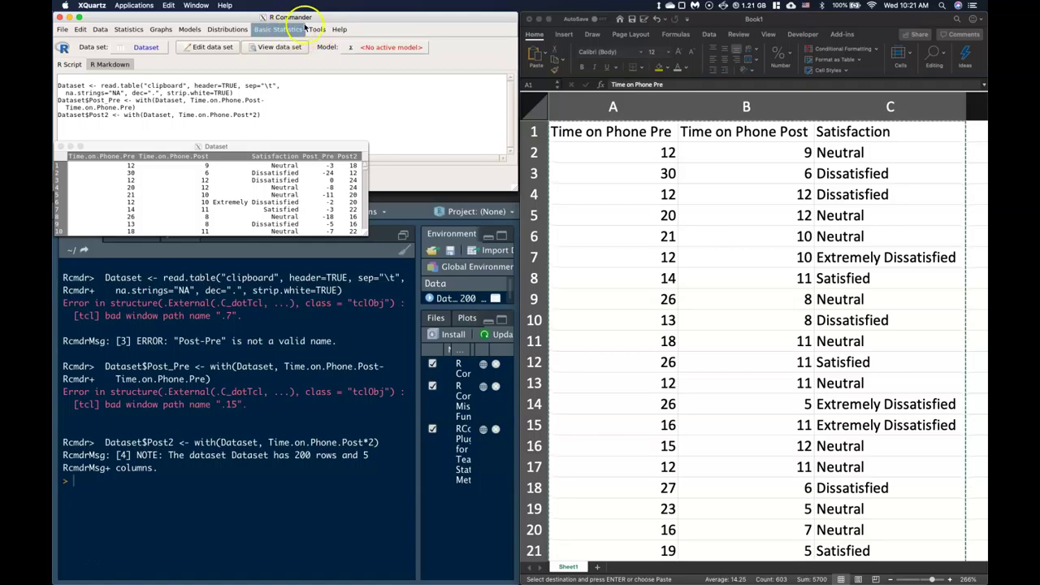
Open Compute New Variable and name the new variable Post_Pre_min.
click(289, 32)
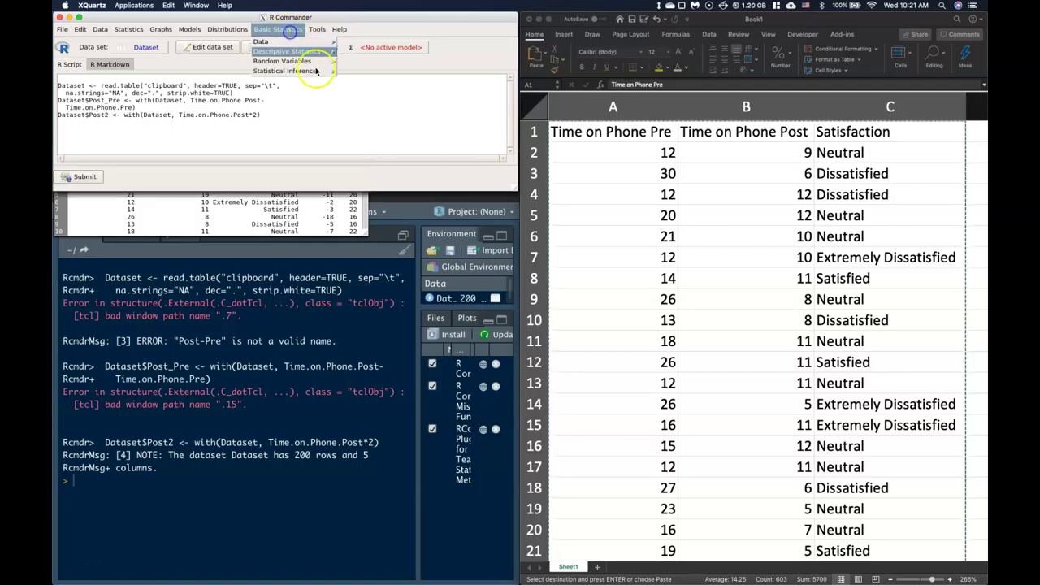
mouse_move(297, 42)
mouse_move(406, 89)
mouse_move(407, 109)
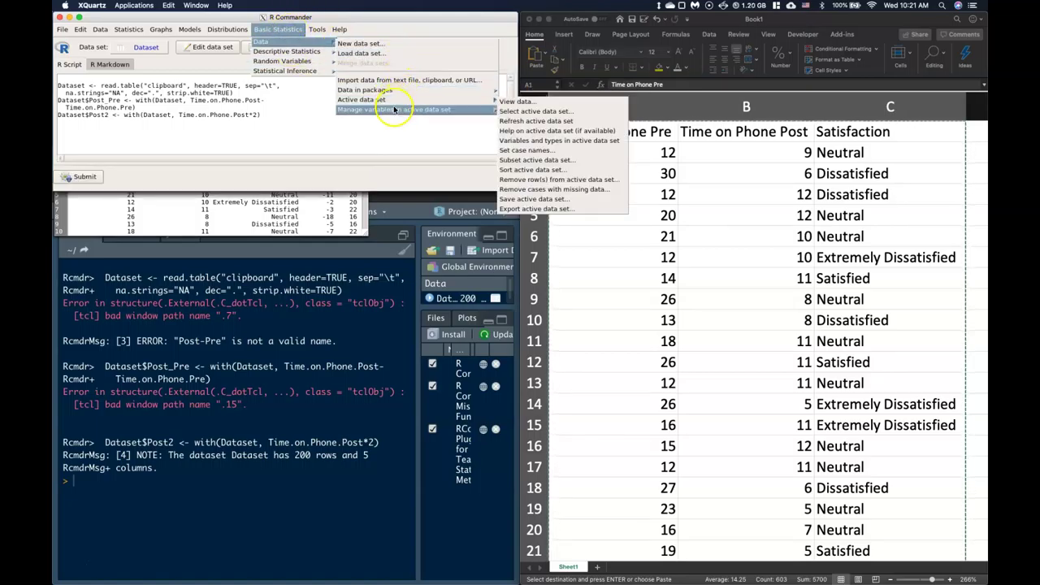
click(534, 132)
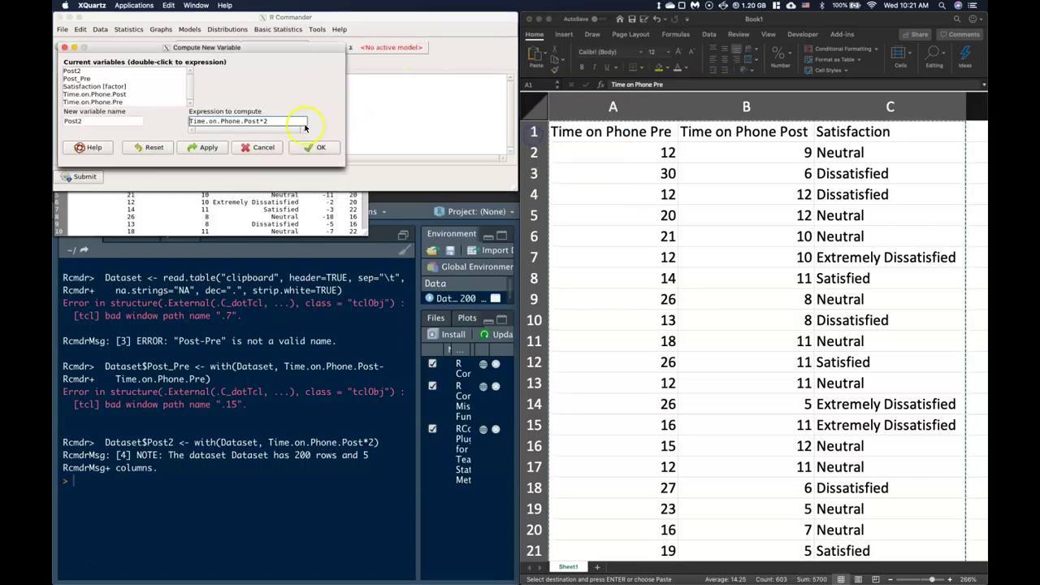
drag(267, 121, 148, 123)
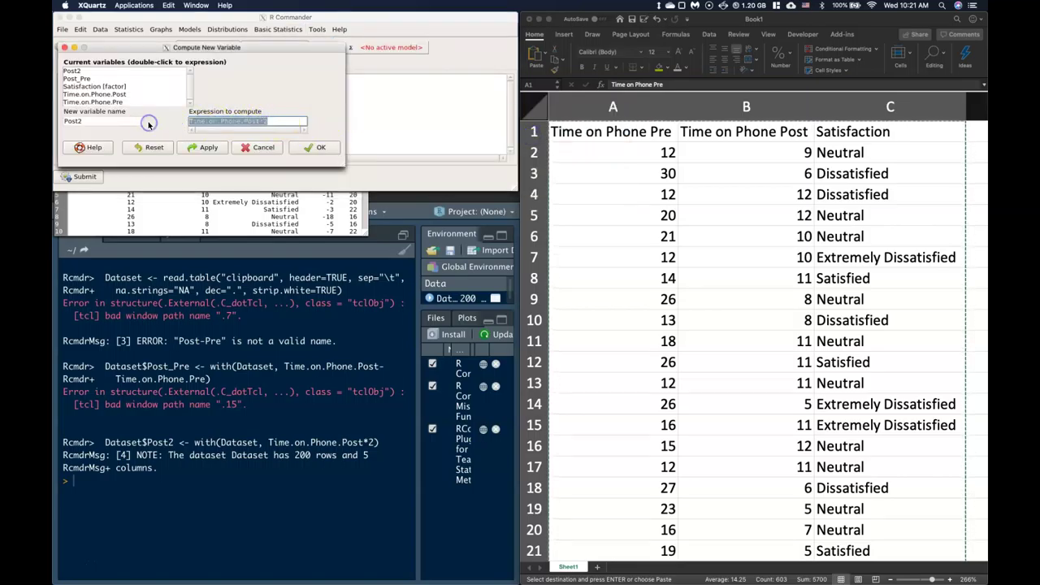
text(Posty)
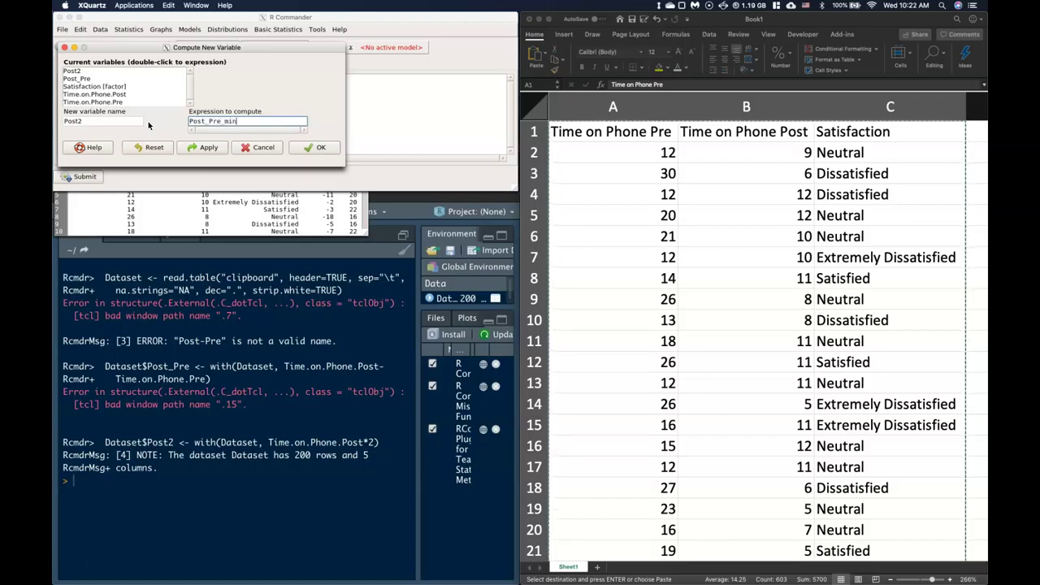
drag(261, 121, 186, 122)
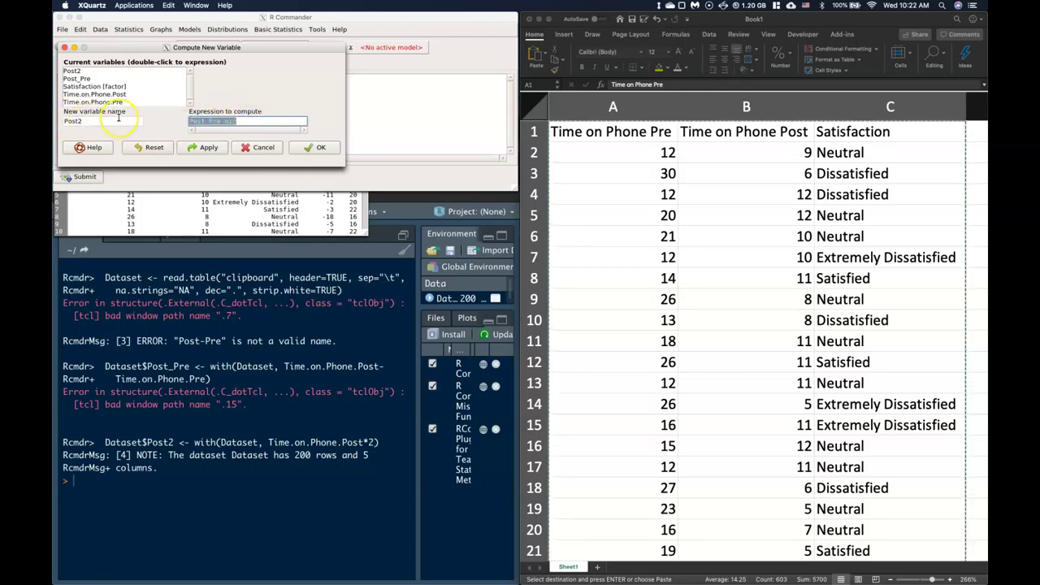
drag(119, 120, 65, 120)
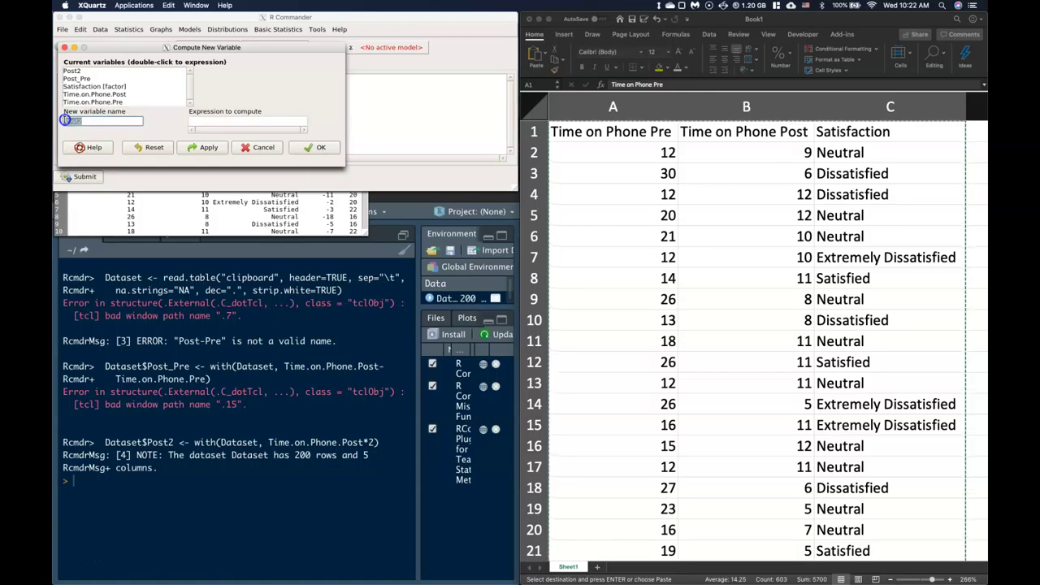
text(Post_Pre_min)
Compute it with the expression (Time.on.Phone.Post*60)-(Time.on.Phone.Pre*60).
click(196, 121)
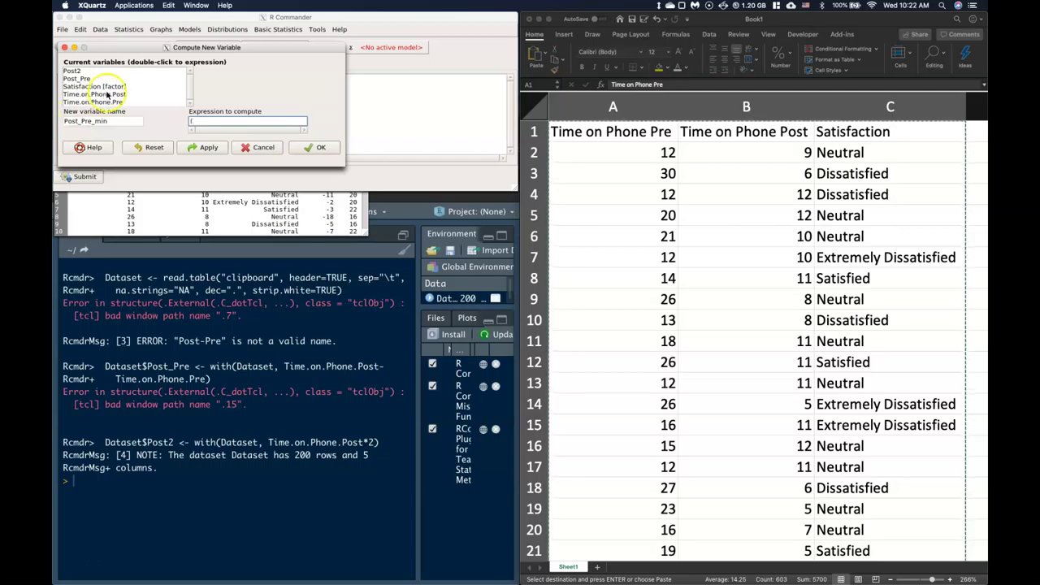
double_click(105, 95)
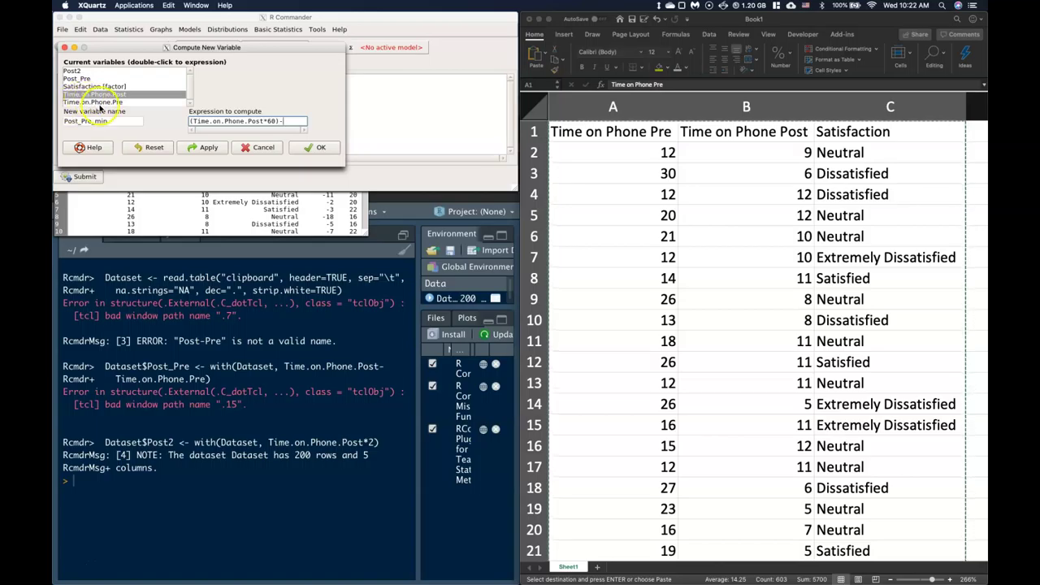
double_click(96, 103)
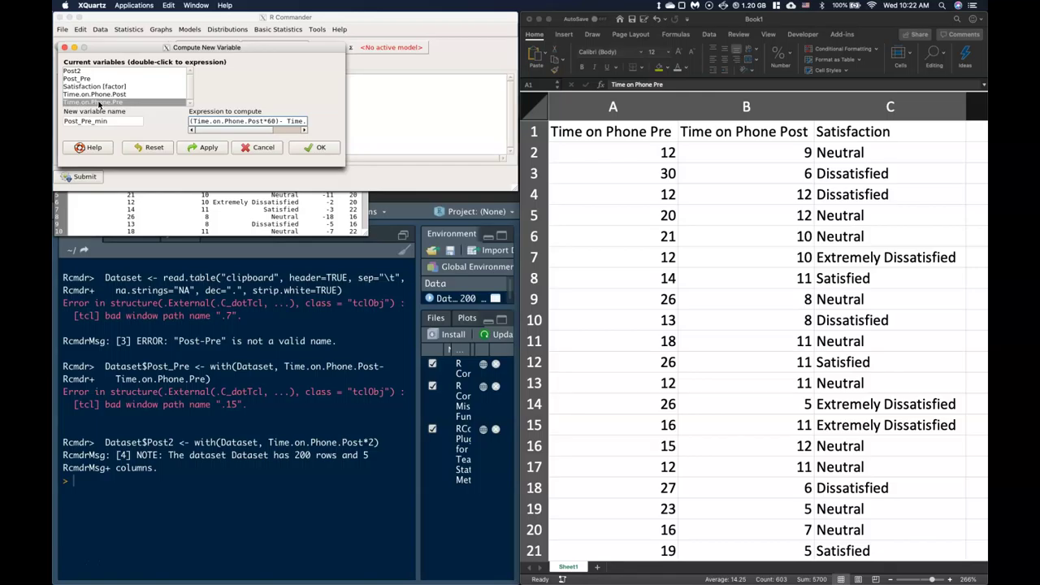
click(286, 120)
click(306, 150)
text(()
click(307, 130)
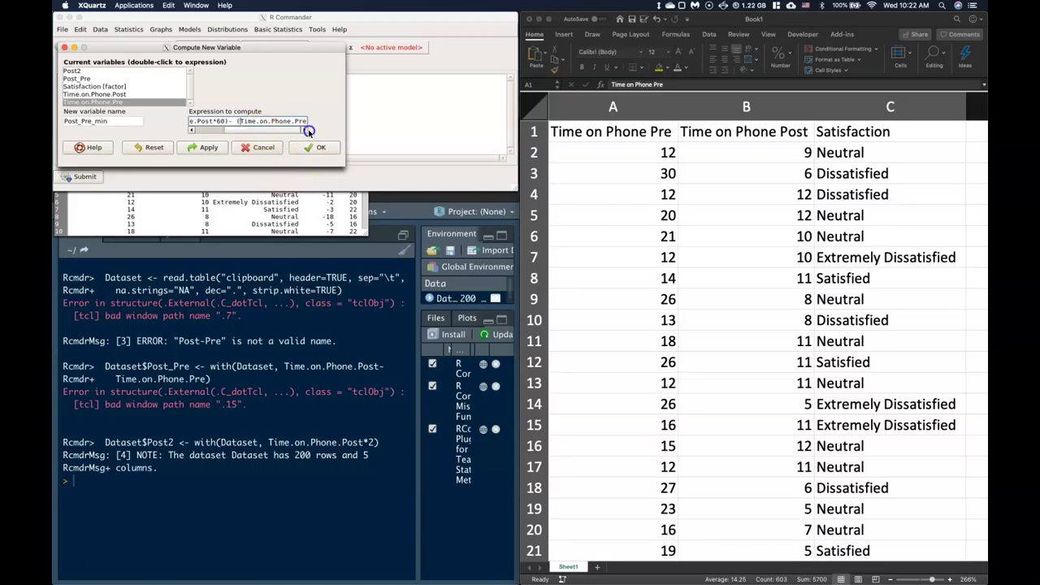
click(307, 130)
text(*)
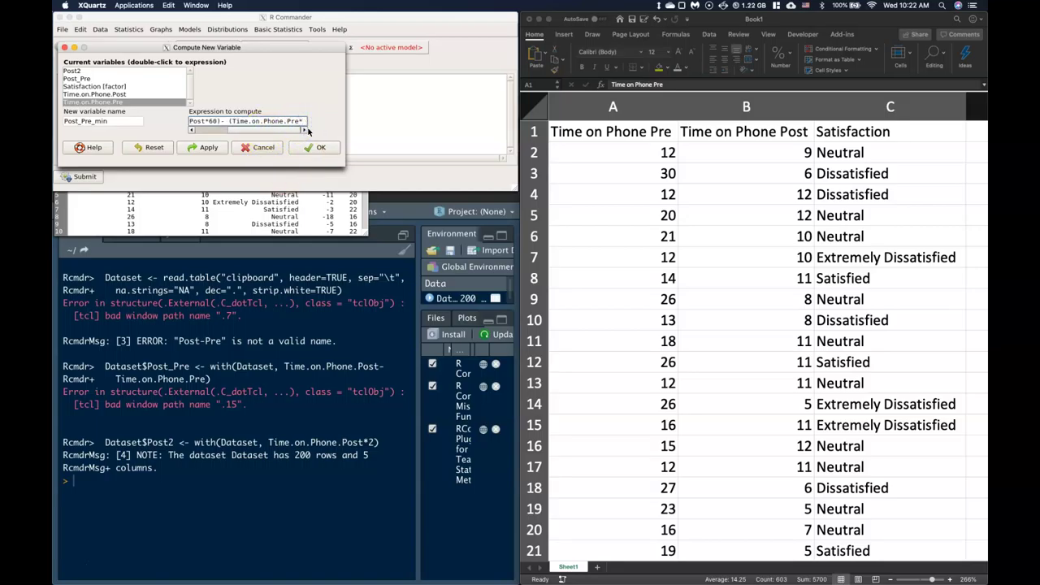
text(60)
click(319, 147)
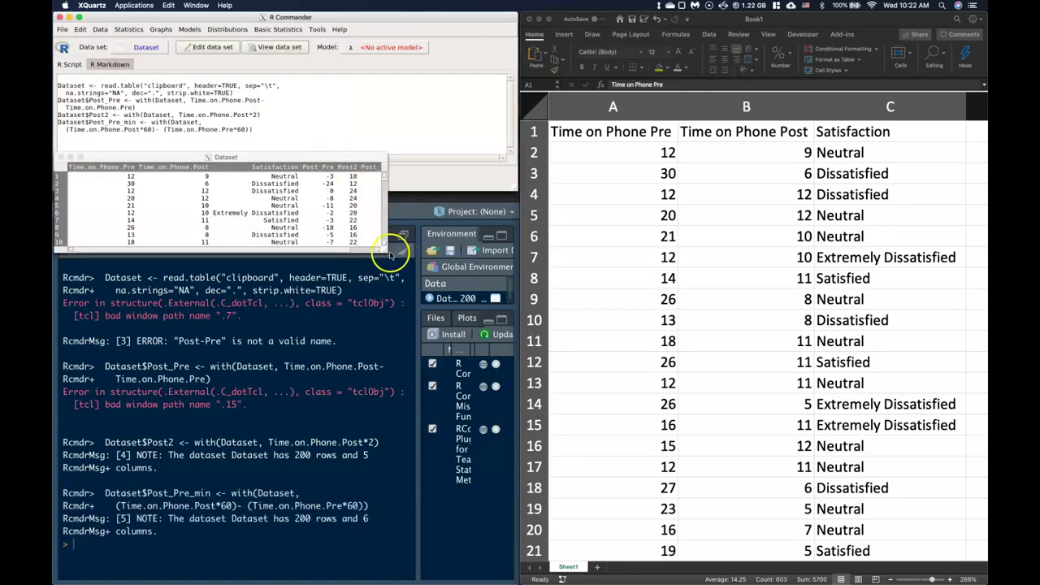
Widen the data viewer to show Post_Pre_min values such as -180 and -1440.
drag(392, 253, 421, 253)
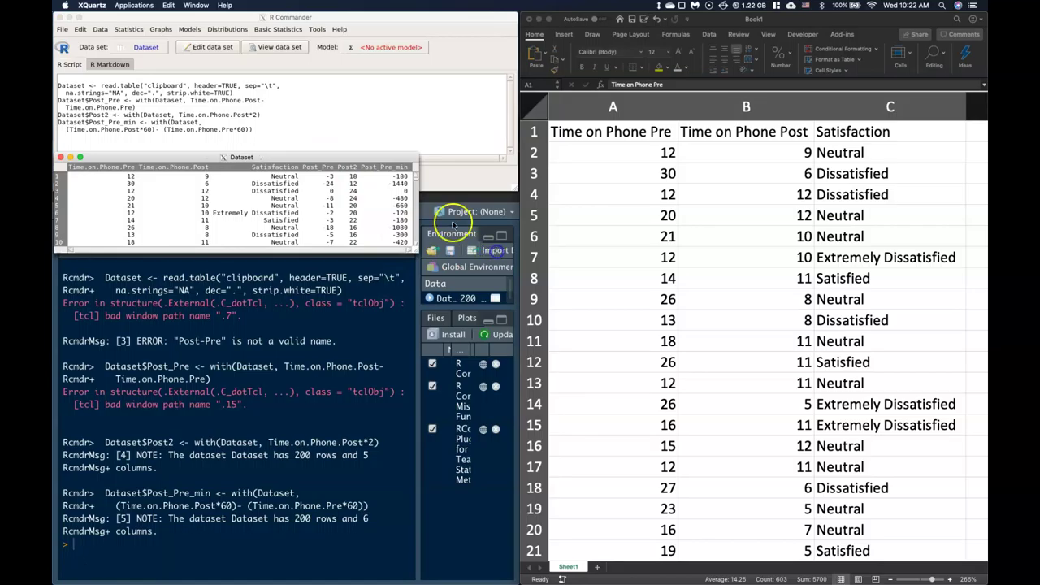